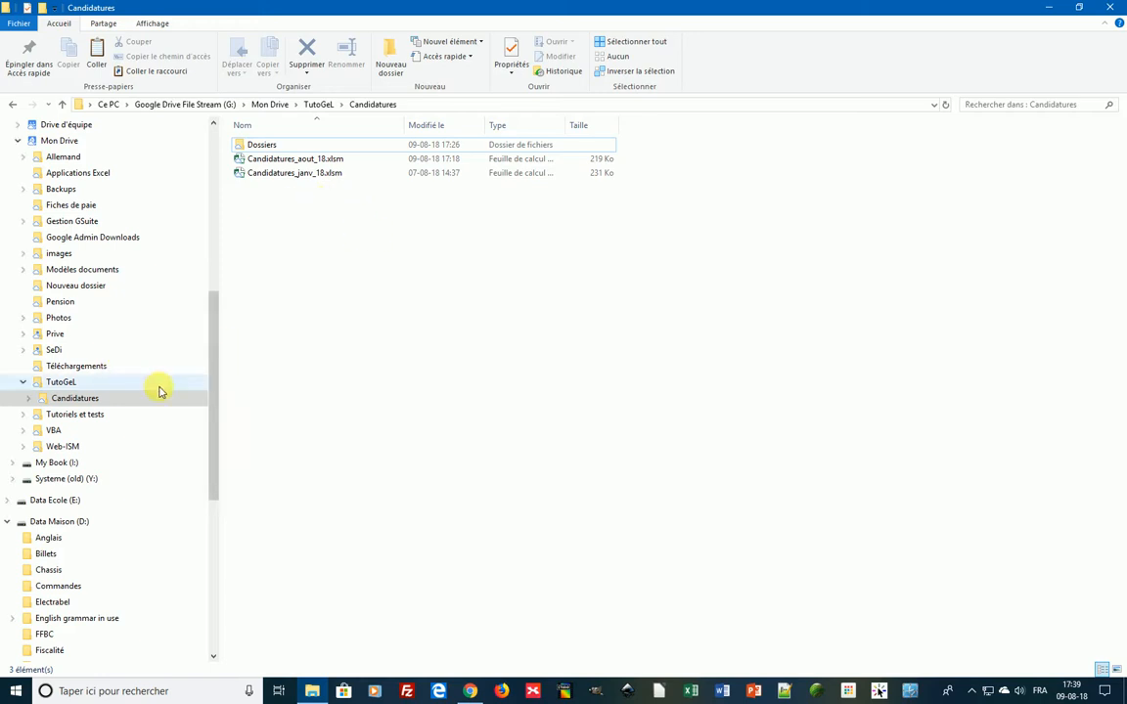
- Show the Candidatures folder under TutoGeL on Google Drive
{"action": "left_click", "coordinate": [97, 398]}
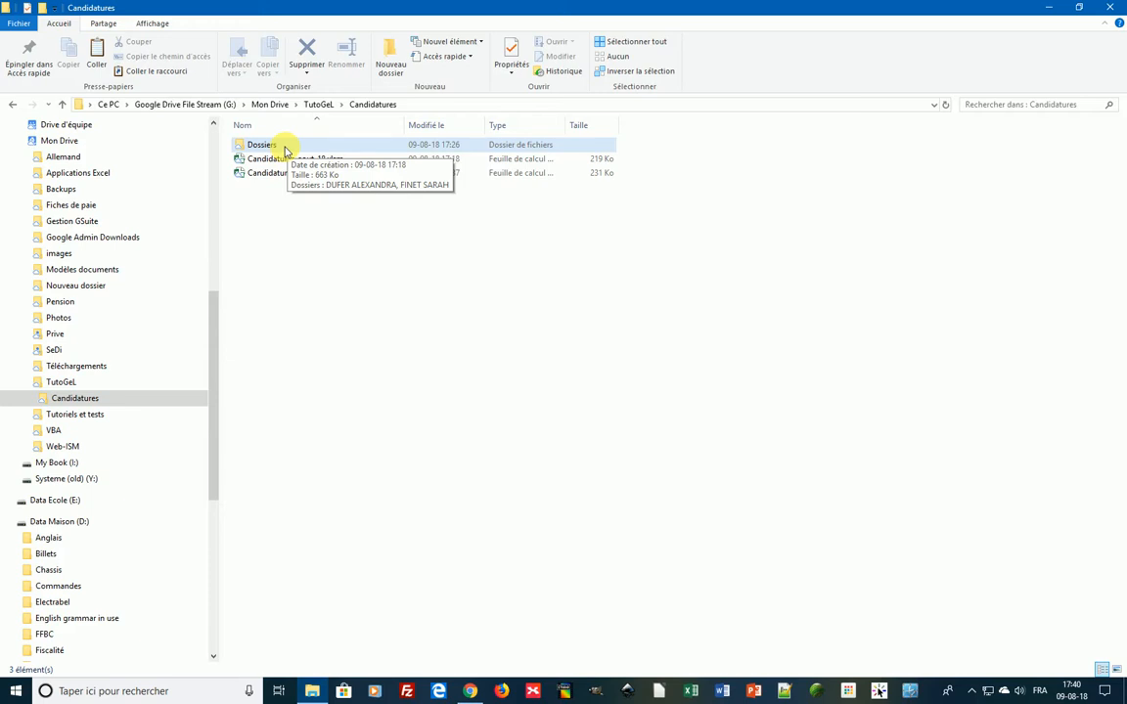
- Open the Dossiers folder and check the contents of both applicant folders
{"action": "double_click", "coordinate": [284, 145]}
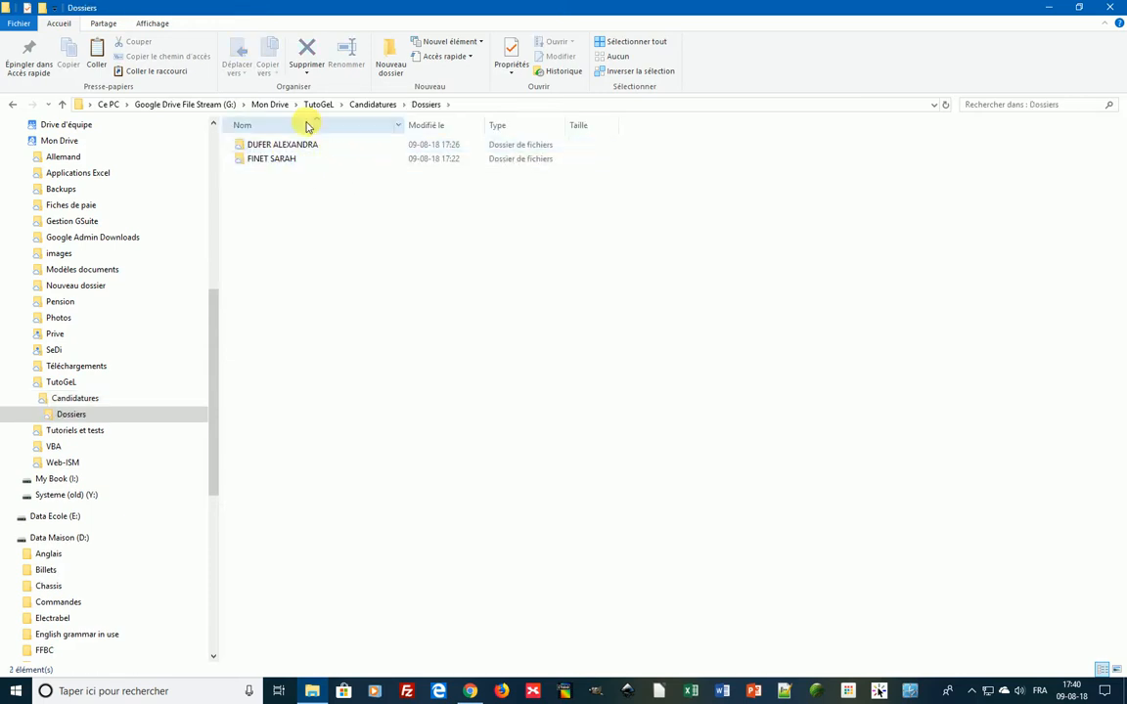
{"action": "left_click", "coordinate": [264, 158]}
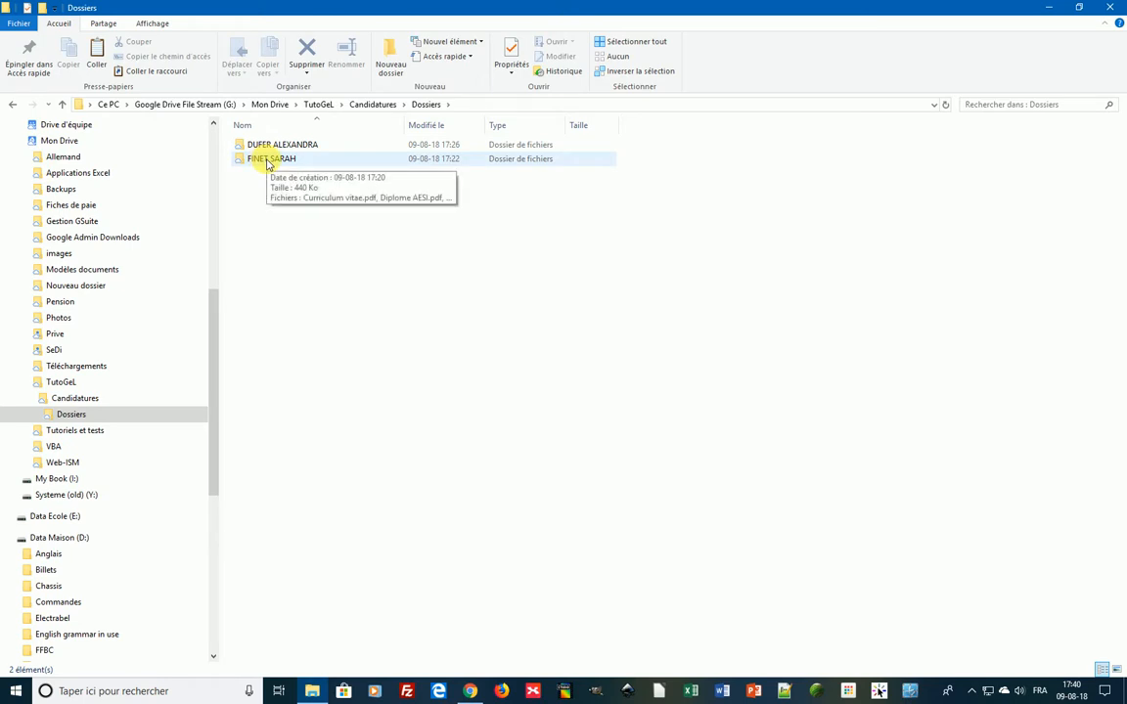
{"action": "left_click", "coordinate": [304, 146]}
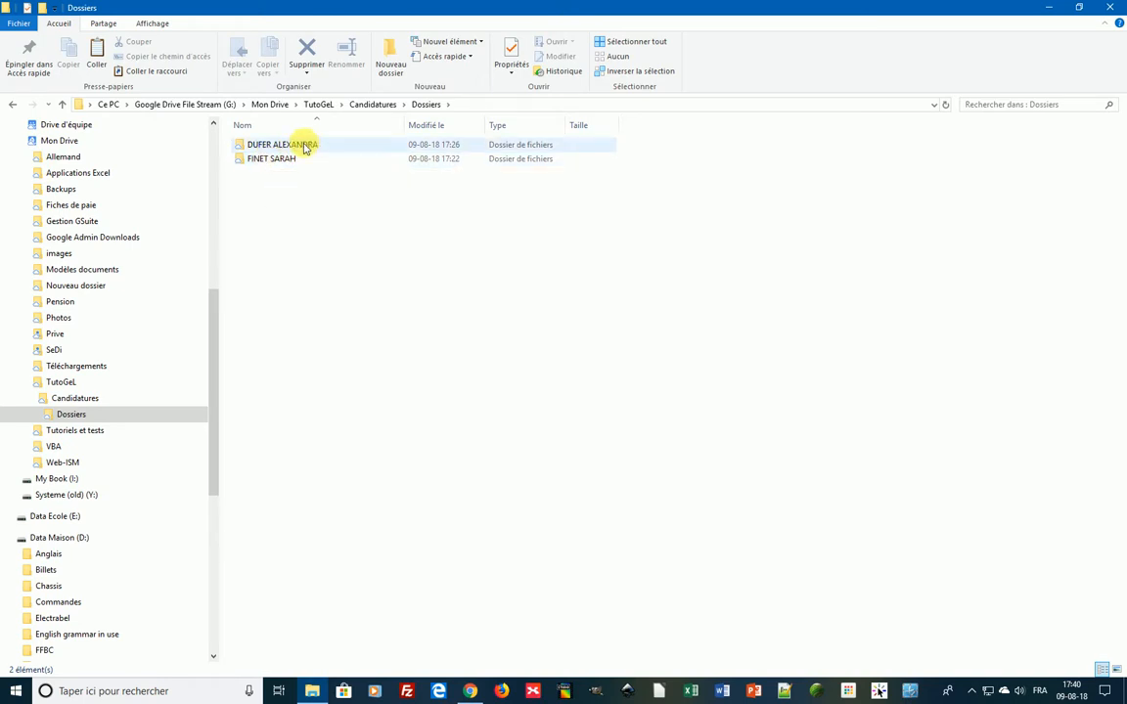
- Browse one applicant's three PDF documents, then go back up to the Candidatures folder
{"action": "double_click", "coordinate": [285, 158]}
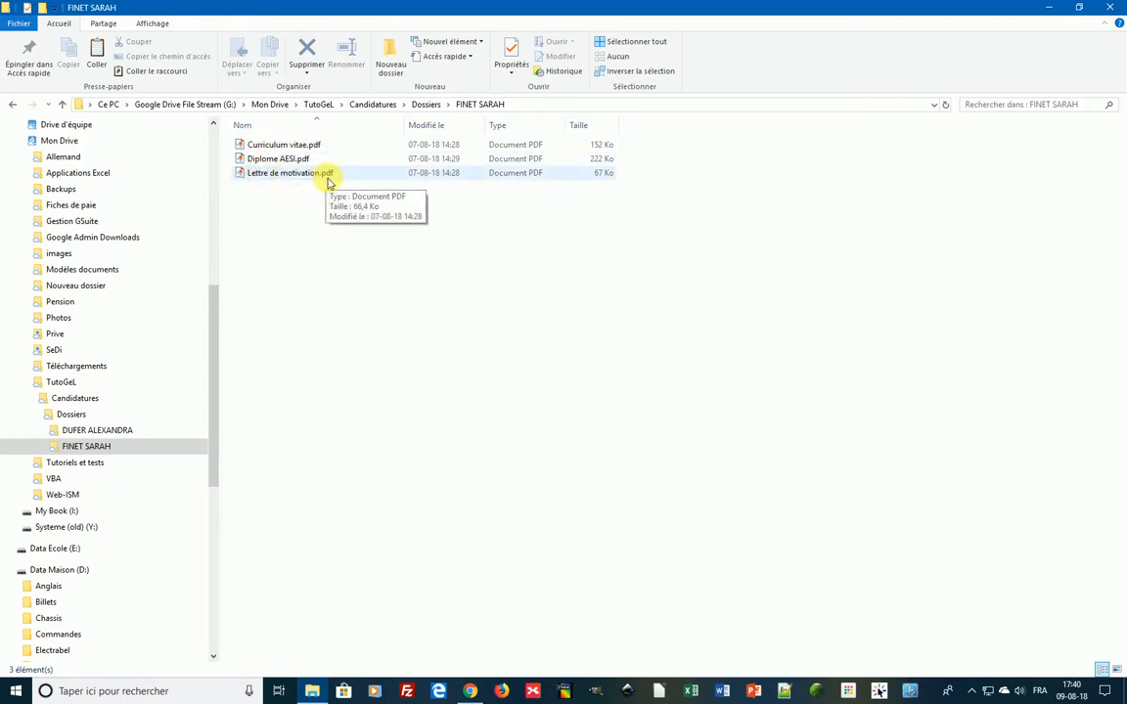
{"action": "left_click", "coordinate": [428, 103]}
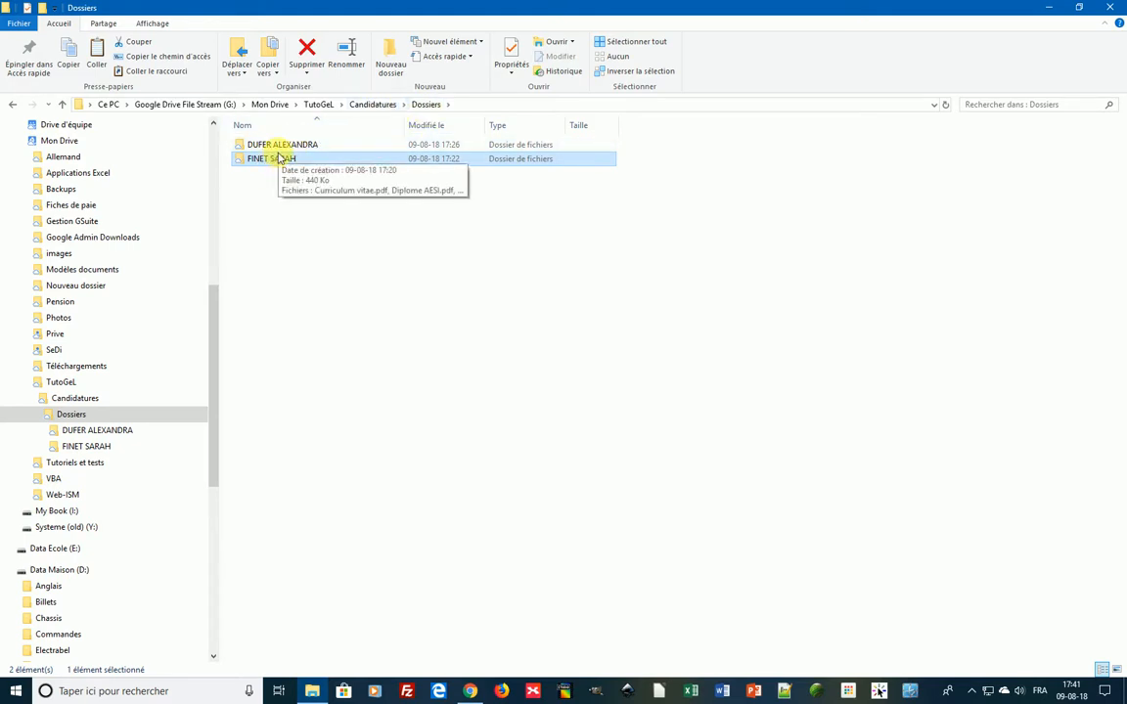
{"action": "left_click", "coordinate": [374, 106]}
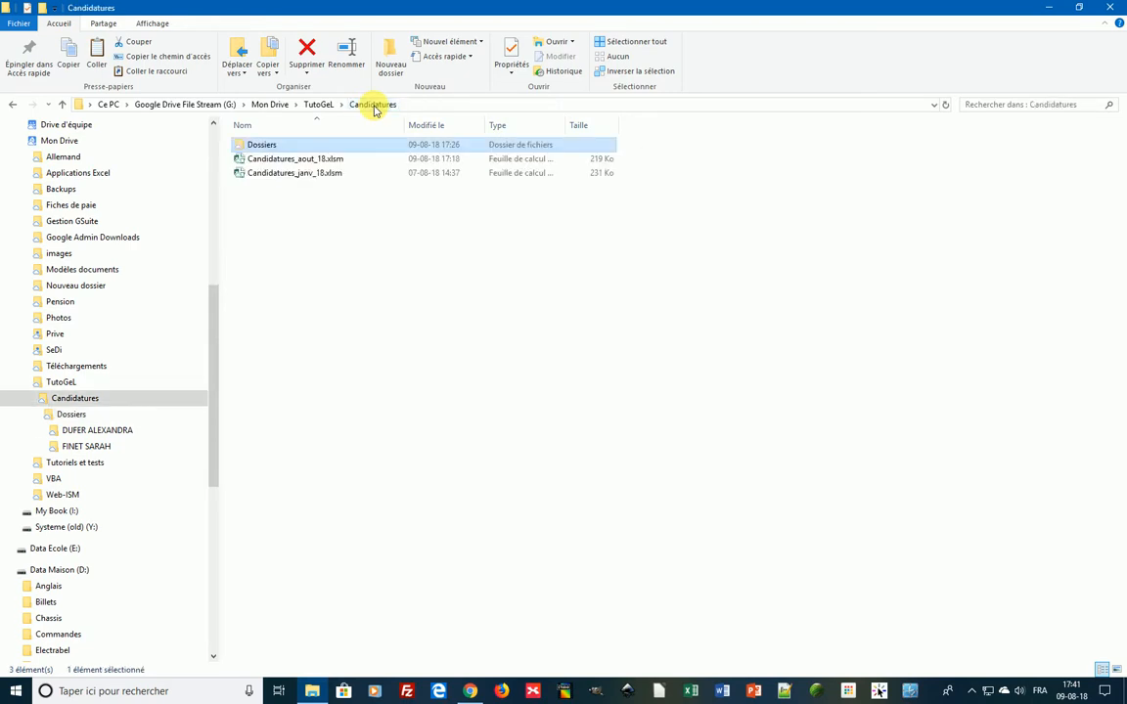
- Open Candidatures_aout_18.xlsm with macros enabled and enter the applicant's name in the form
{"action": "double_click", "coordinate": [297, 163]}
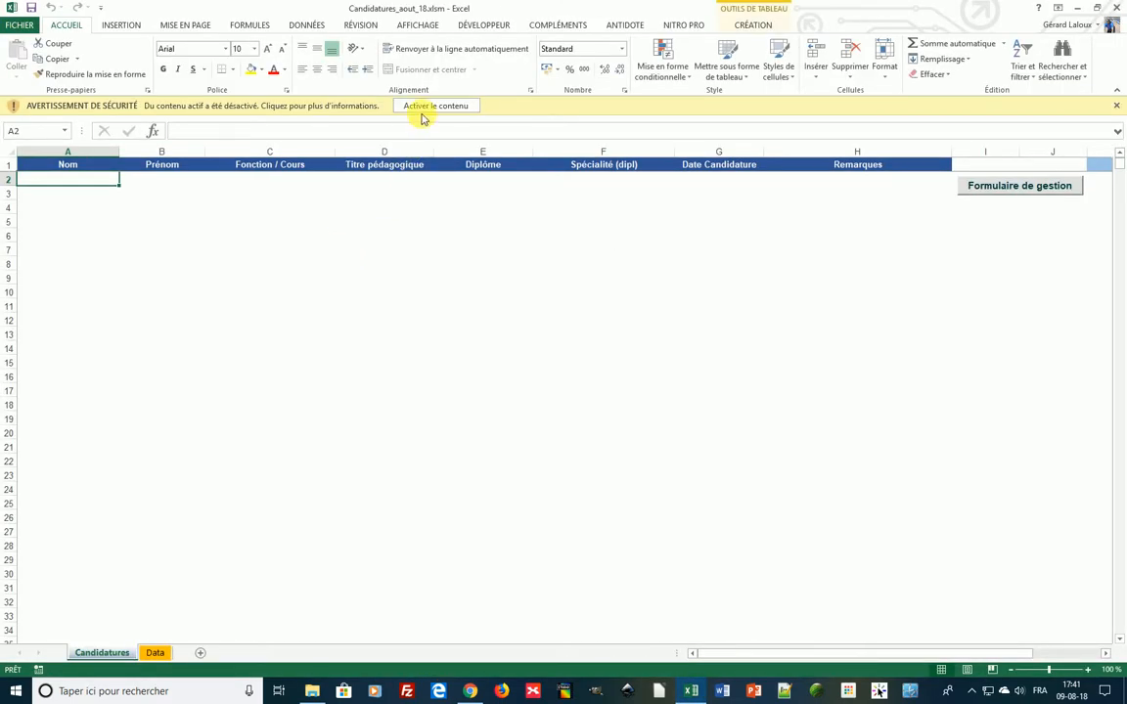
{"action": "left_click", "coordinate": [430, 105]}
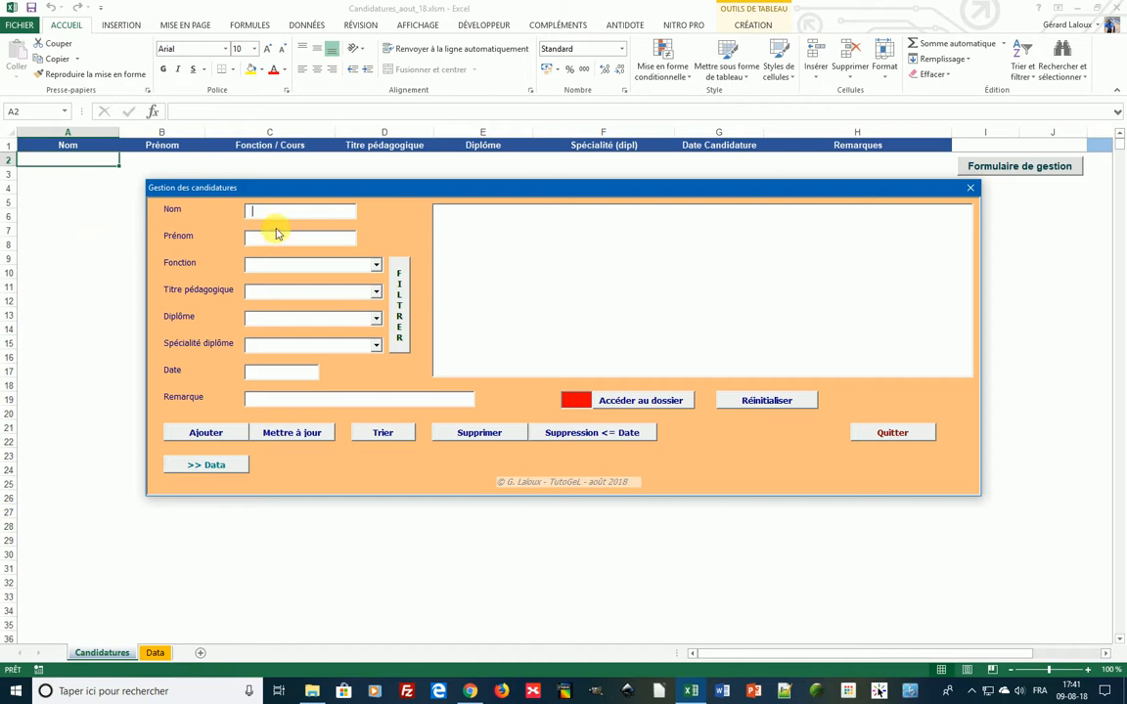
- Set Fonction to Etude du milieu, Titre pédagogique to AESI and Diplôme to Bachelier
{"action": "left_click", "coordinate": [375, 266]}
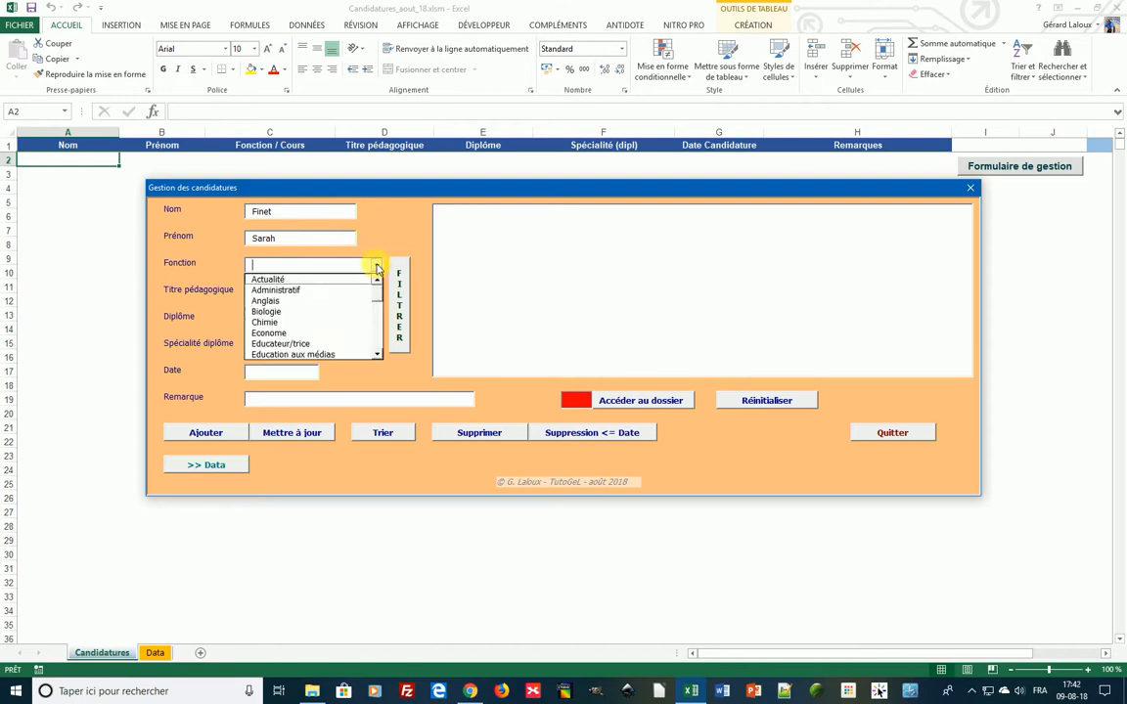
{"action": "left_click", "coordinate": [376, 332]}
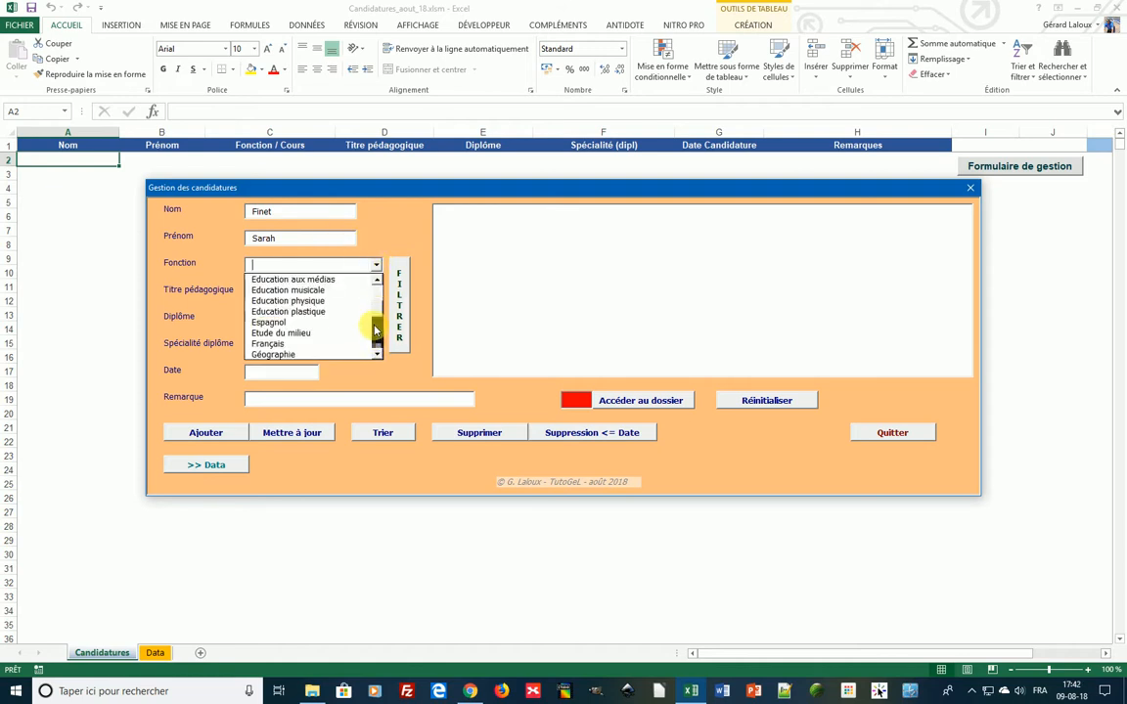
{"action": "left_click", "coordinate": [325, 338]}
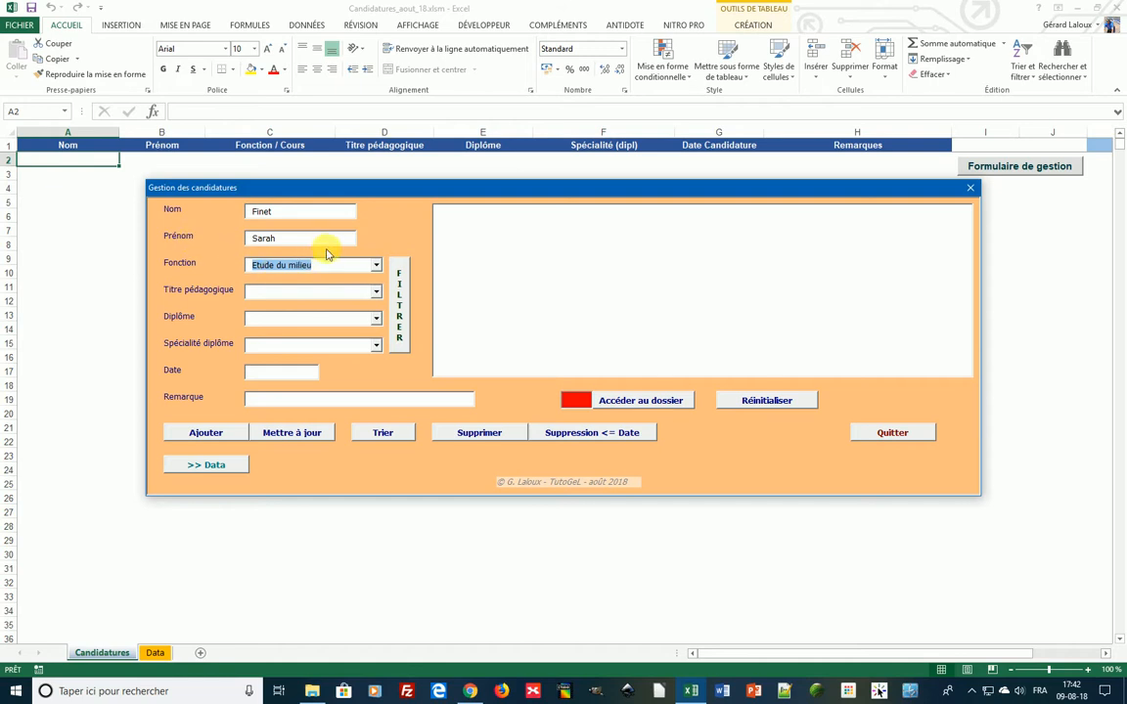
{"action": "left_click", "coordinate": [375, 291]}
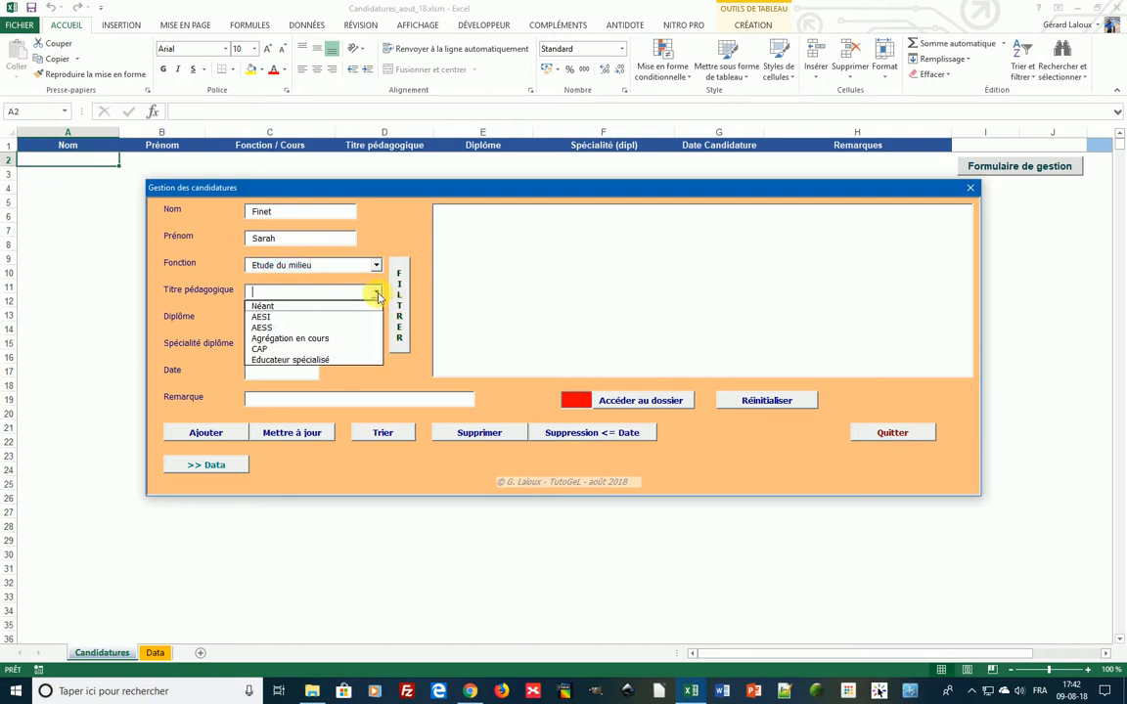
{"action": "left_click", "coordinate": [266, 316]}
{"action": "left_click", "coordinate": [376, 318]}
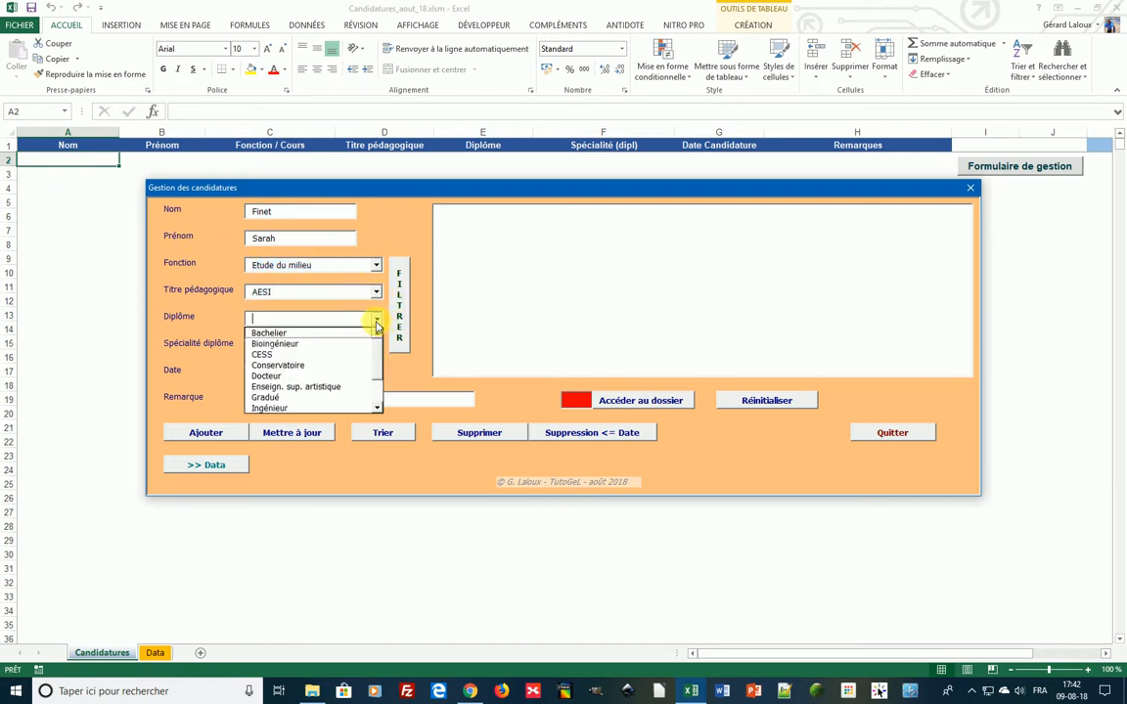
{"action": "left_click", "coordinate": [300, 333]}
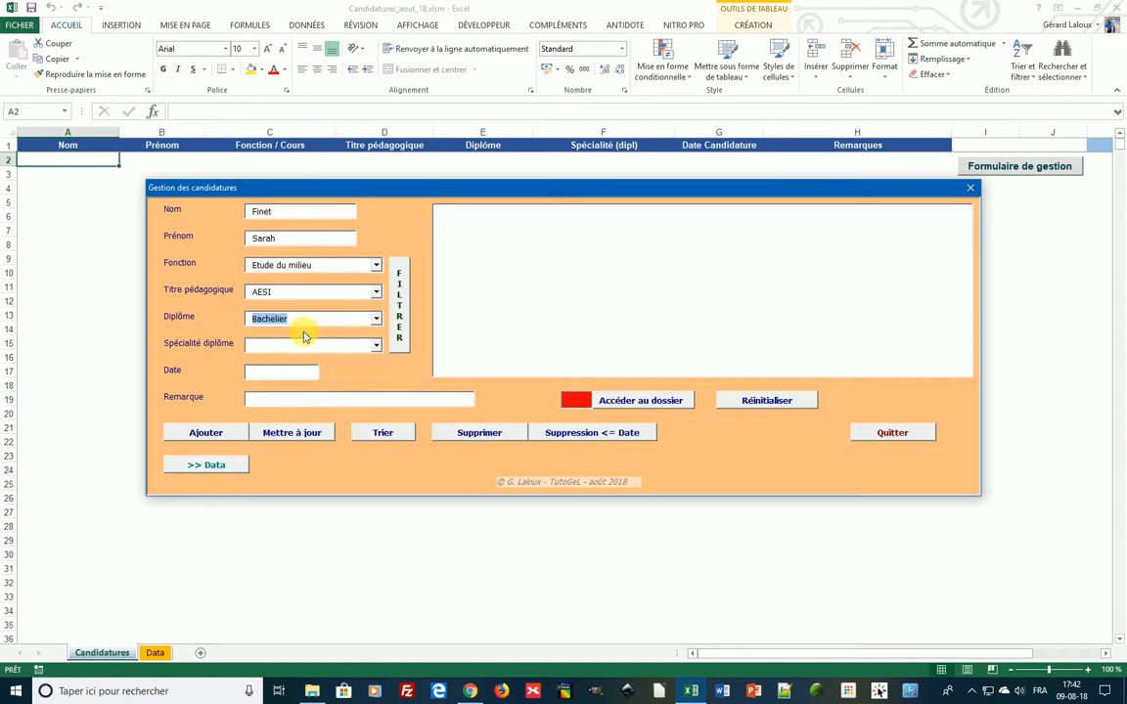
- Set Spécialité diplôme to Sciences humaines
{"action": "left_click", "coordinate": [377, 346]}
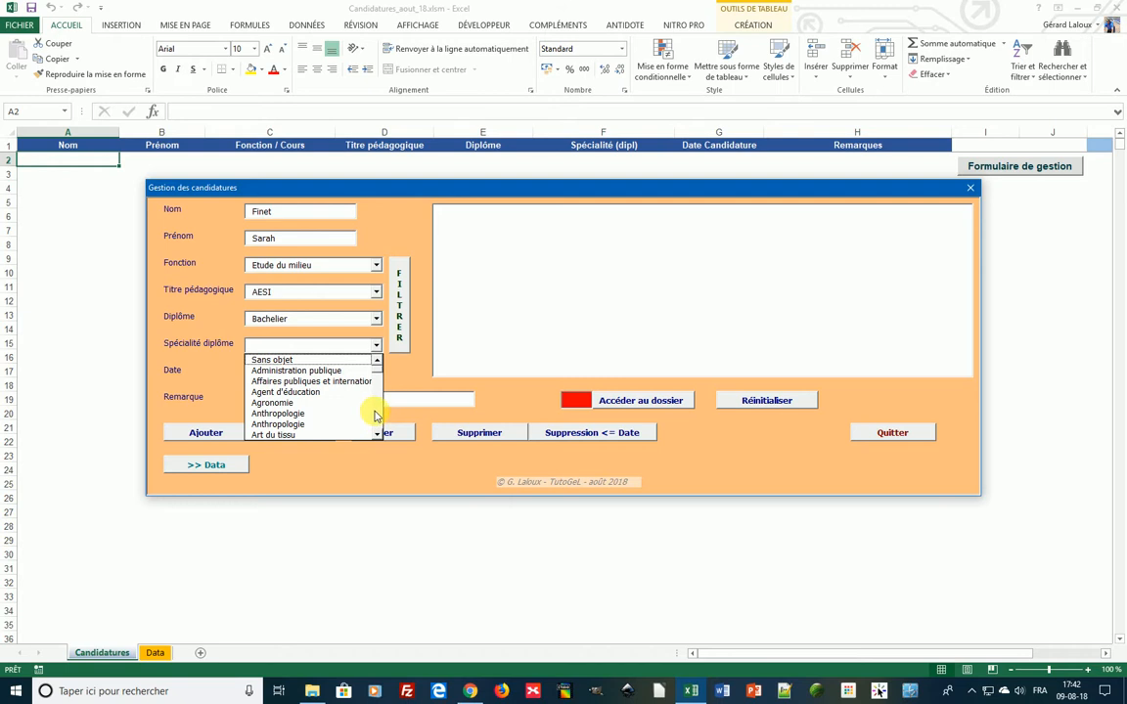
{"action": "left_click", "coordinate": [376, 415]}
{"action": "left_click", "coordinate": [376, 411]}
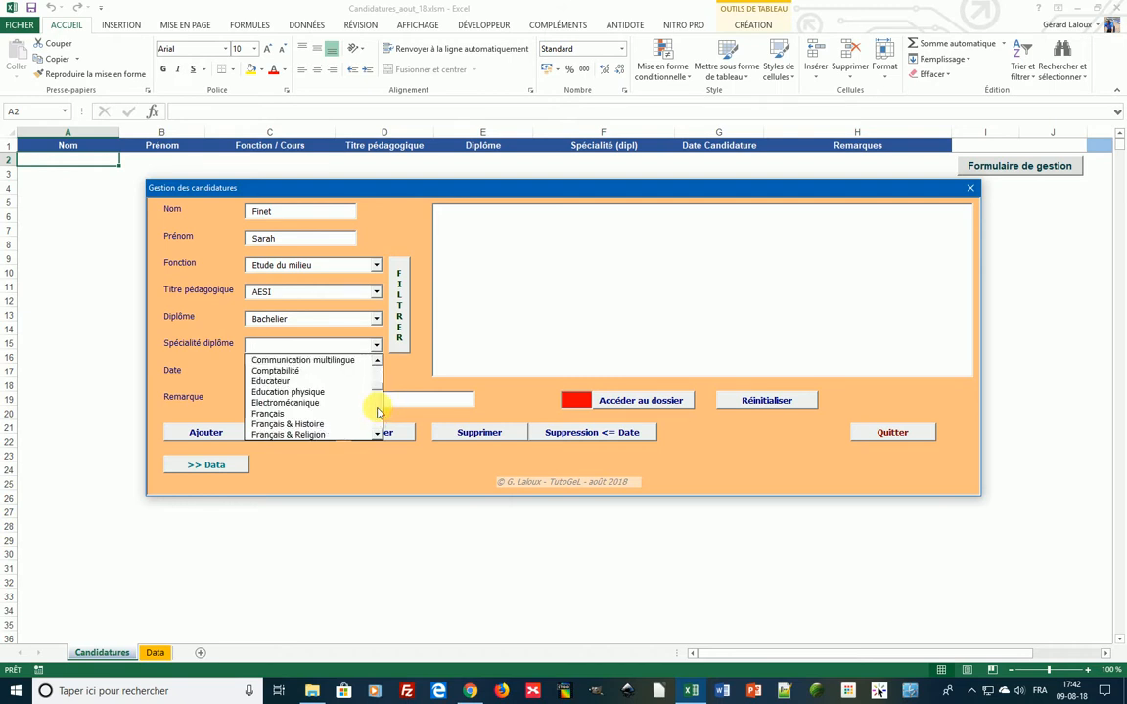
{"action": "type", "text": "Sc."}
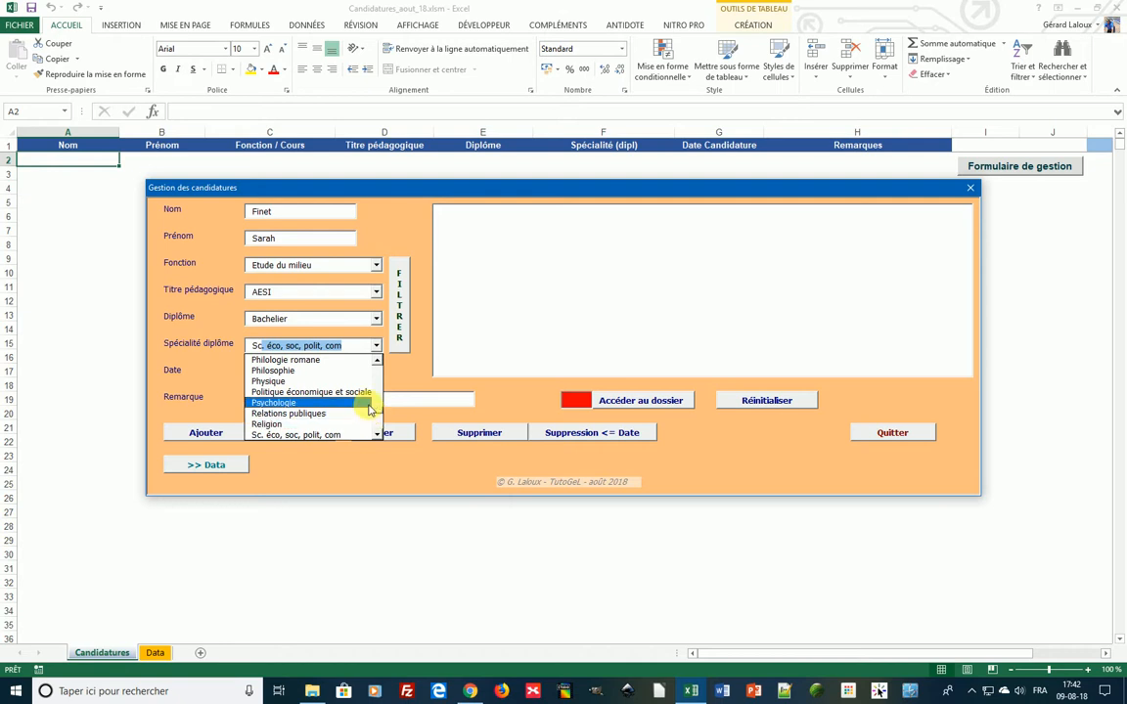
{"action": "key", "text": "BackSpace"}
{"action": "type", "text": "i"}
{"action": "left_click", "coordinate": [379, 437]}
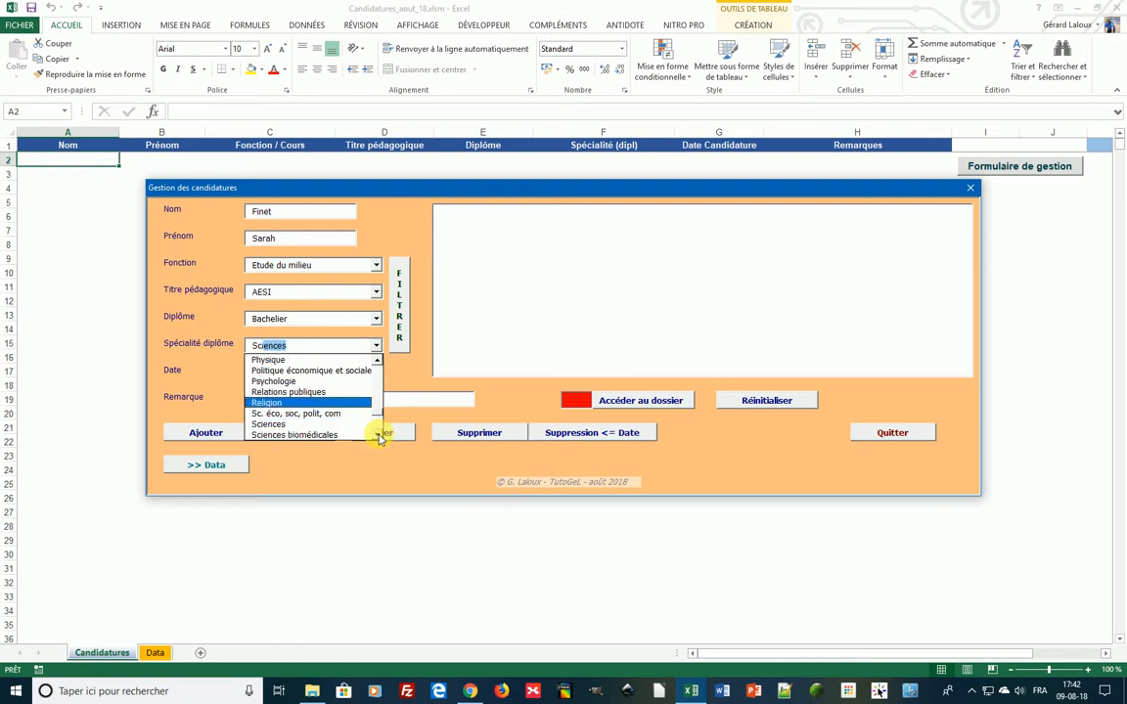
{"action": "left_click", "coordinate": [380, 437]}
{"action": "left_click", "coordinate": [380, 437]}
{"action": "left_click", "coordinate": [380, 437]}
{"action": "left_click", "coordinate": [379, 437]}
{"action": "left_click", "coordinate": [379, 438]}
{"action": "left_click", "coordinate": [379, 437]}
{"action": "left_click", "coordinate": [380, 438]}
{"action": "left_click", "coordinate": [380, 437]}
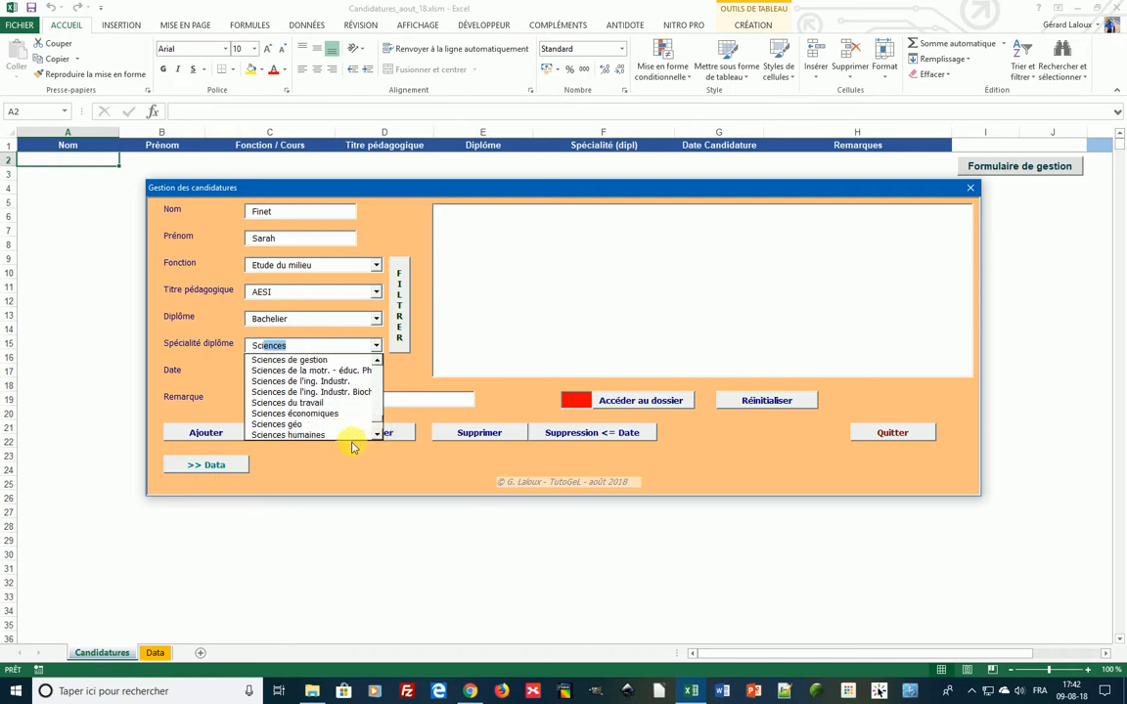
{"action": "left_click", "coordinate": [321, 434]}
- Enter the date 9/8/18 and add the candidature as row 2, confirming with Oui
{"action": "left_click", "coordinate": [285, 372]}
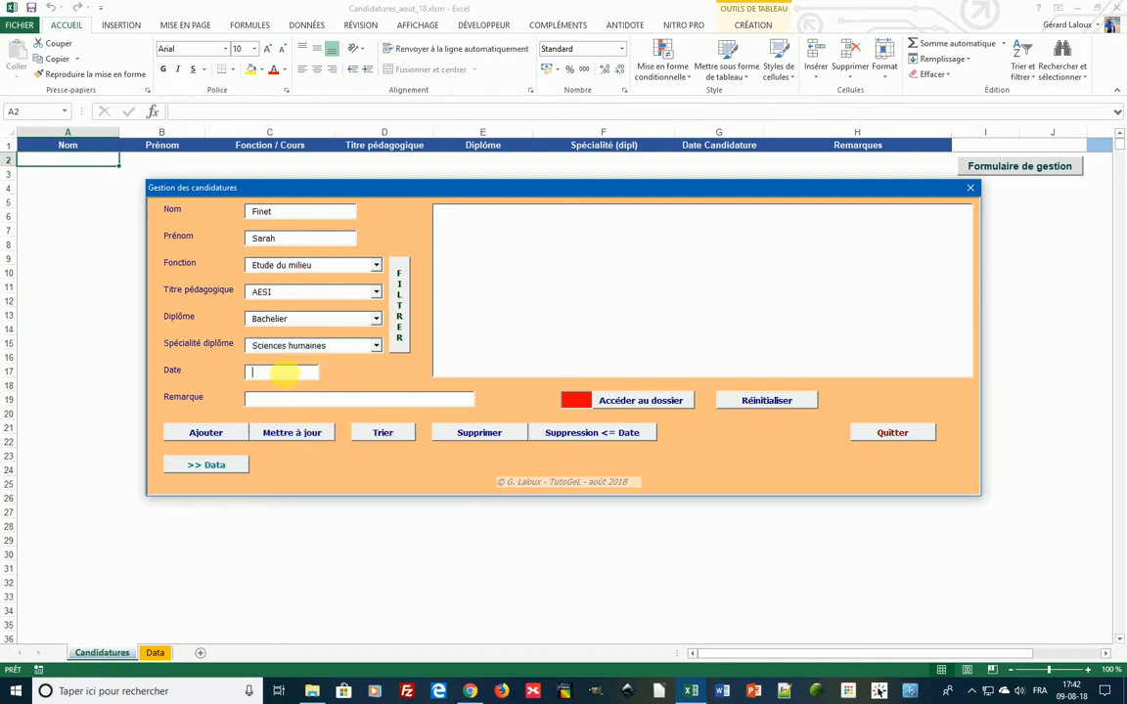
{"action": "type", "text": "9/8/18"}
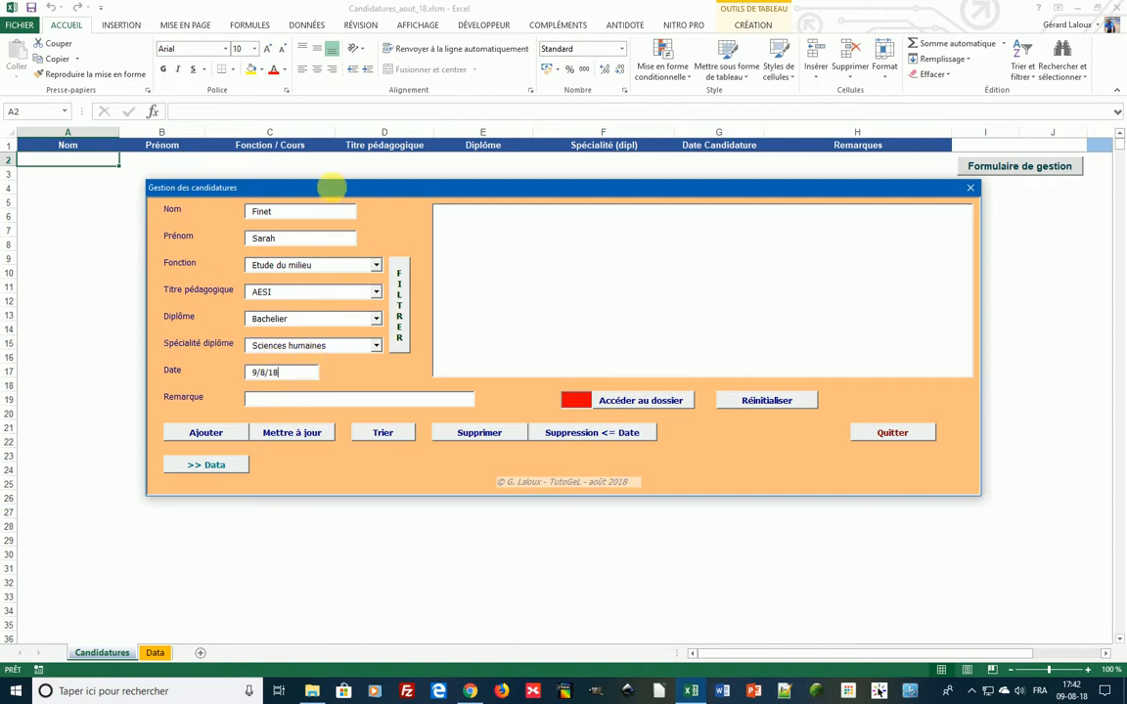
{"action": "left_click", "coordinate": [210, 434]}
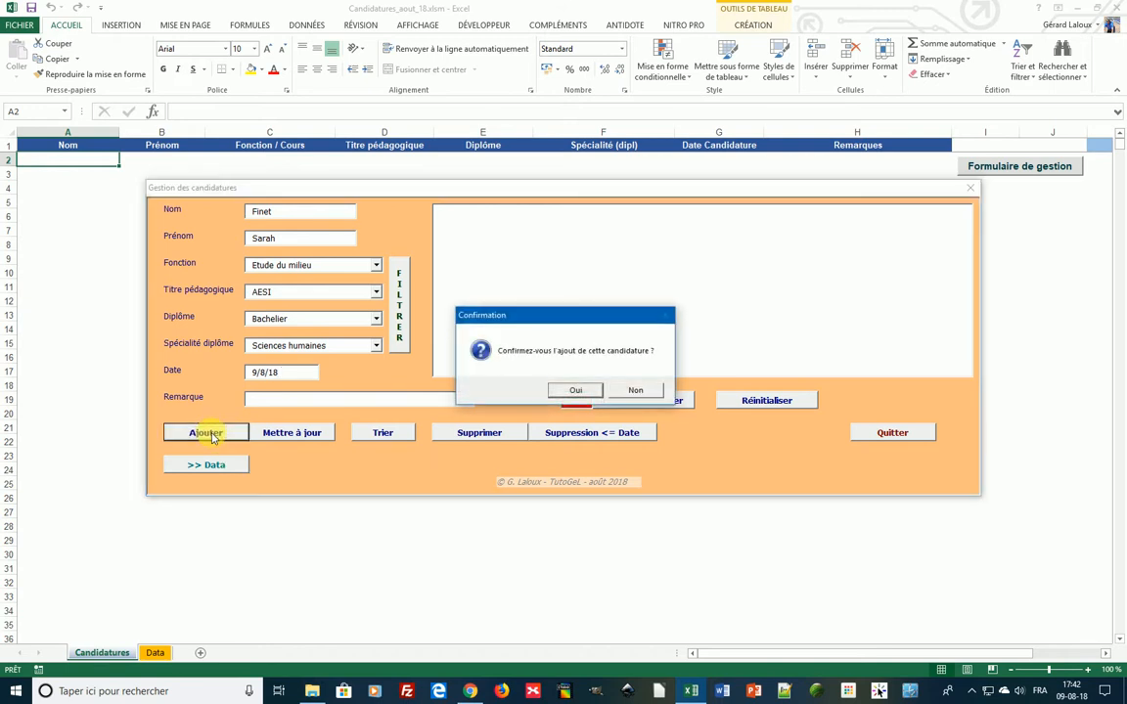
{"action": "left_click", "coordinate": [575, 391]}
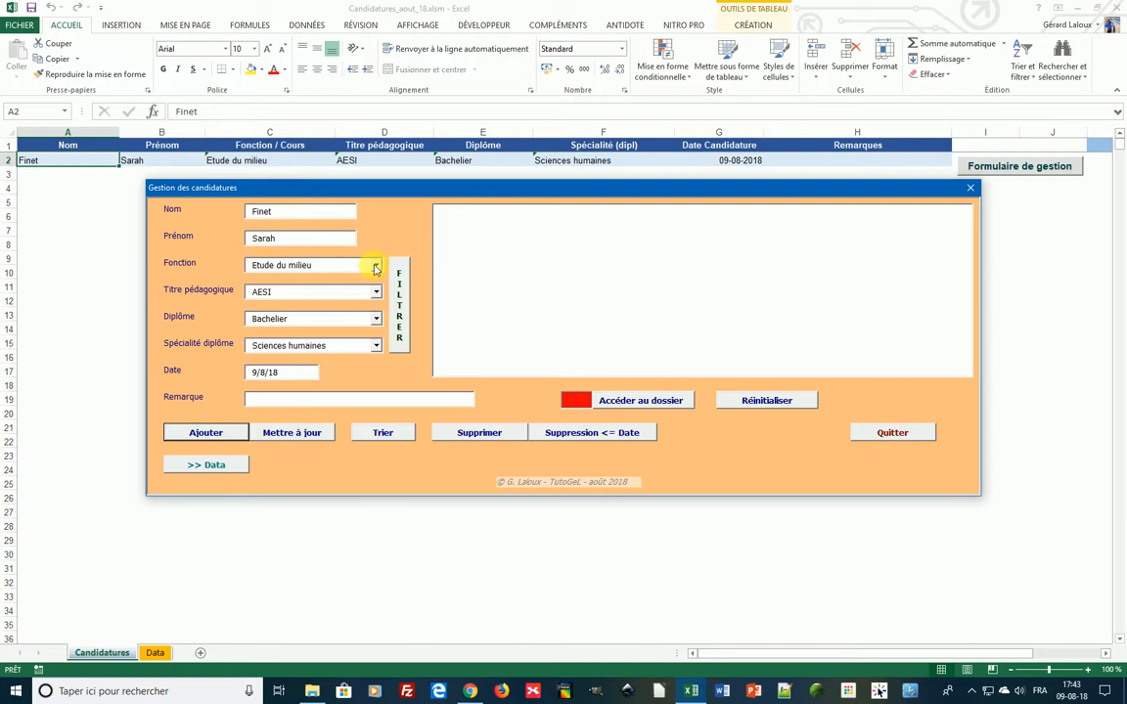
- Add a Géographie candidature for the same applicant as row 3
{"action": "left_click", "coordinate": [376, 268]}
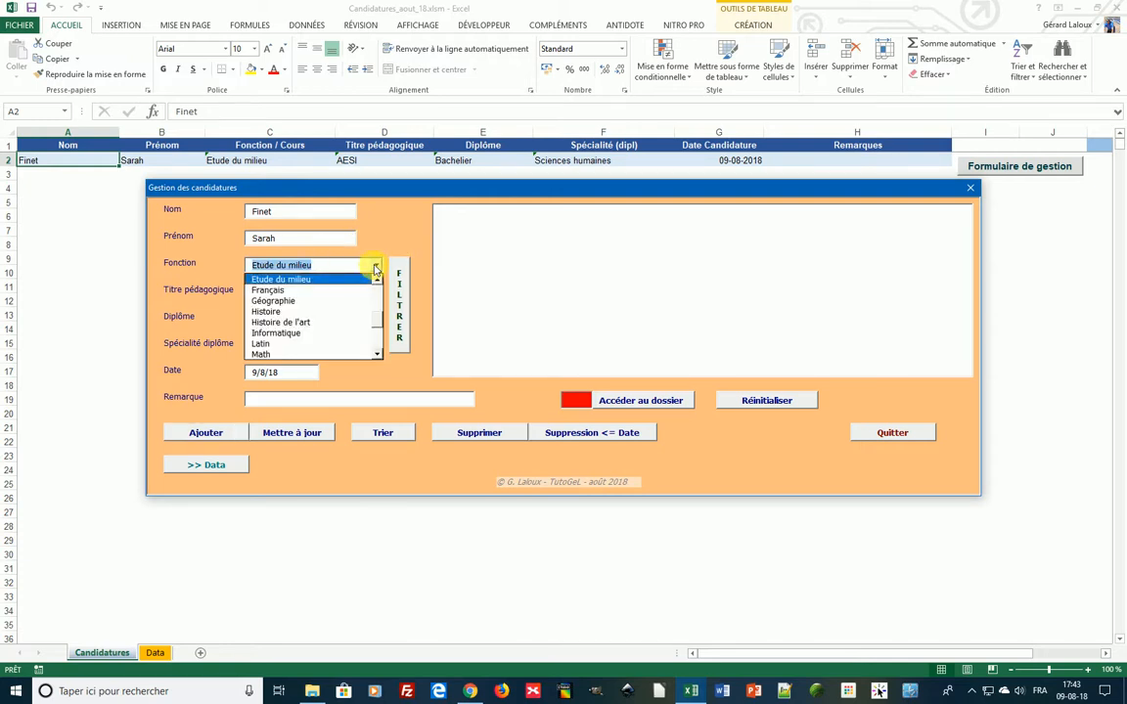
{"action": "left_click", "coordinate": [280, 300]}
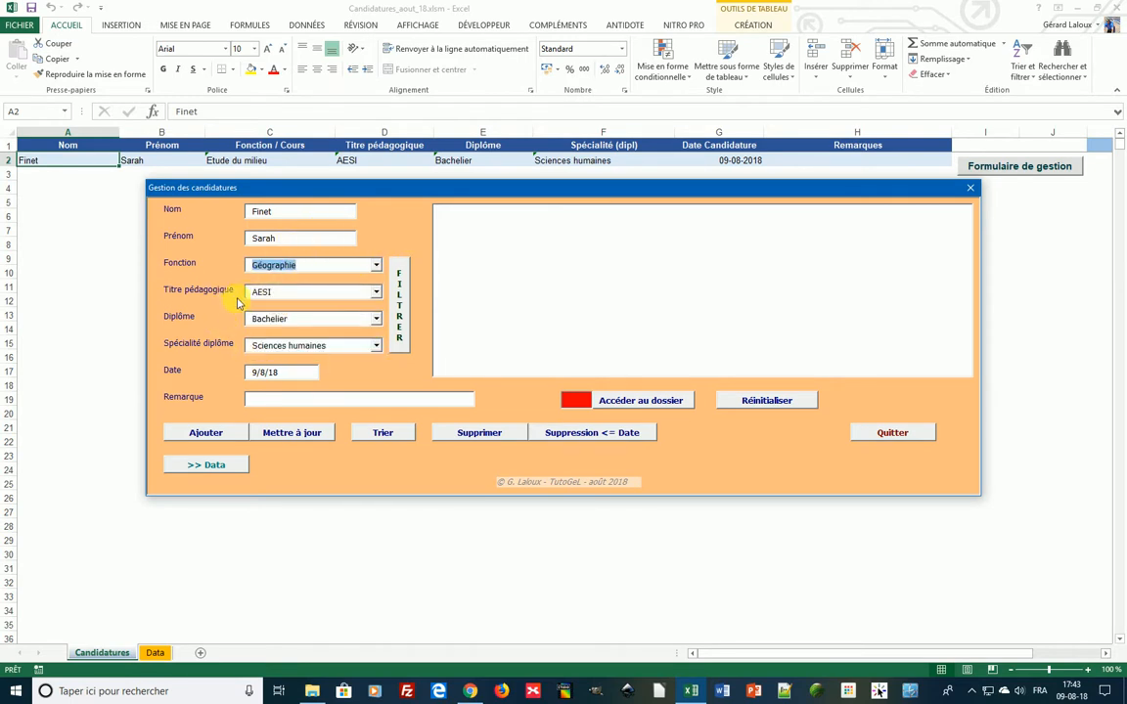
{"action": "left_click", "coordinate": [217, 436]}
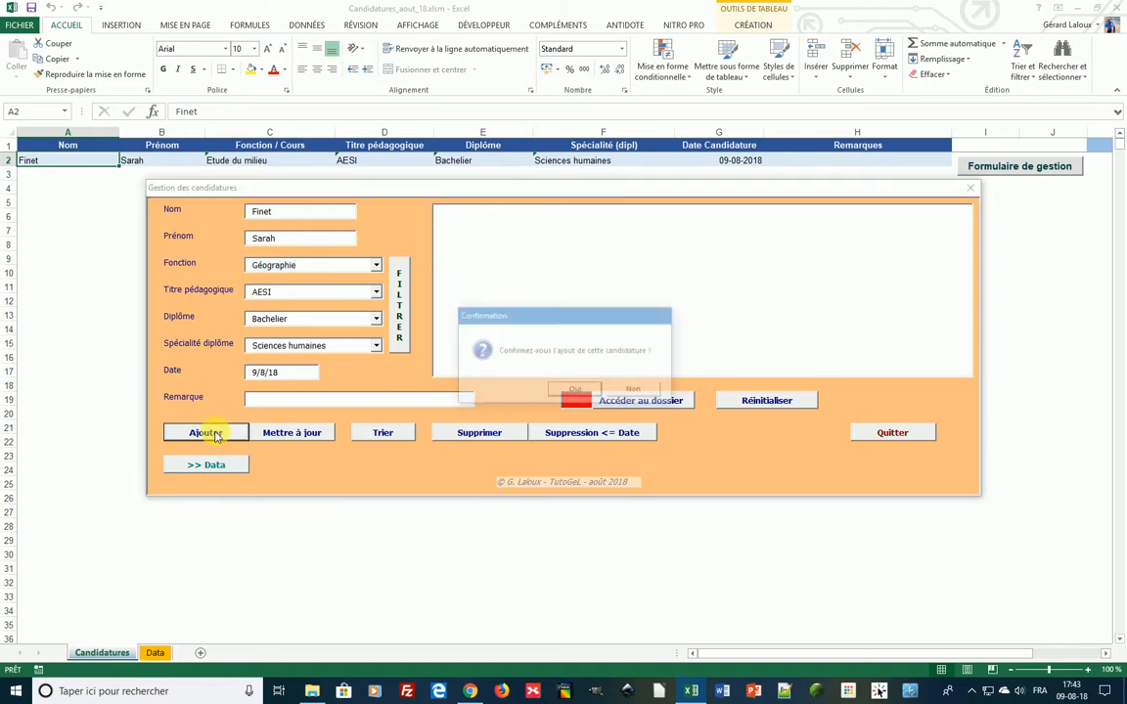
{"action": "left_click", "coordinate": [575, 391]}
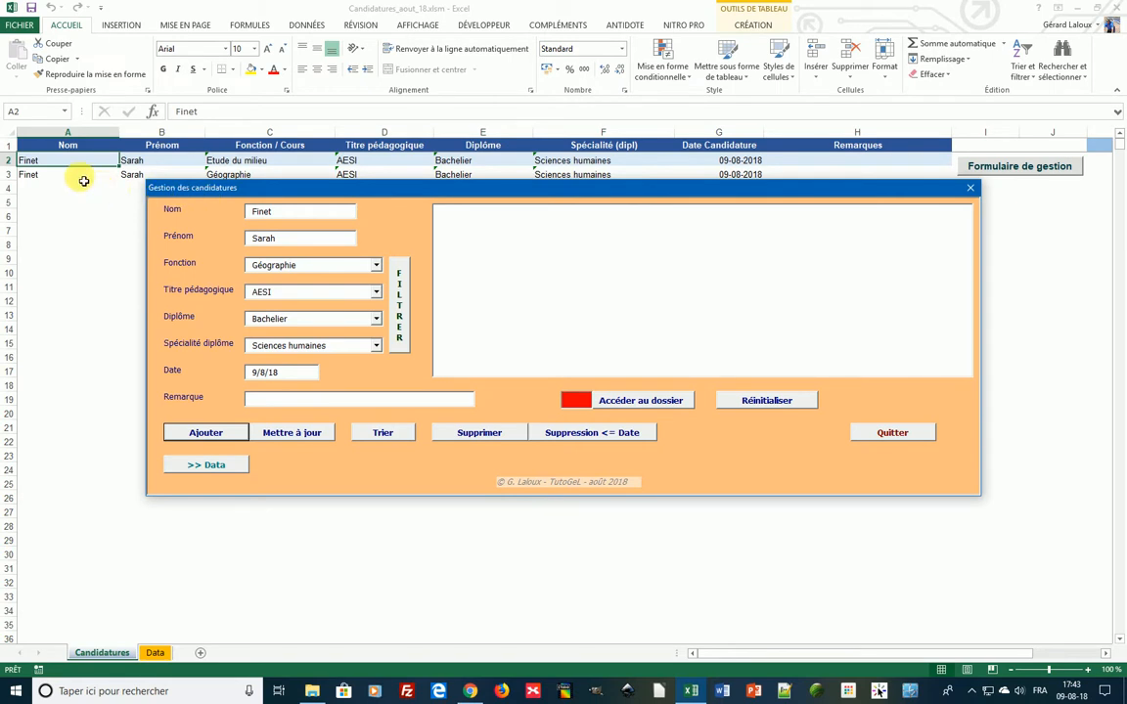
- Add a Histoire candidature as row 4
{"action": "left_click", "coordinate": [375, 267]}
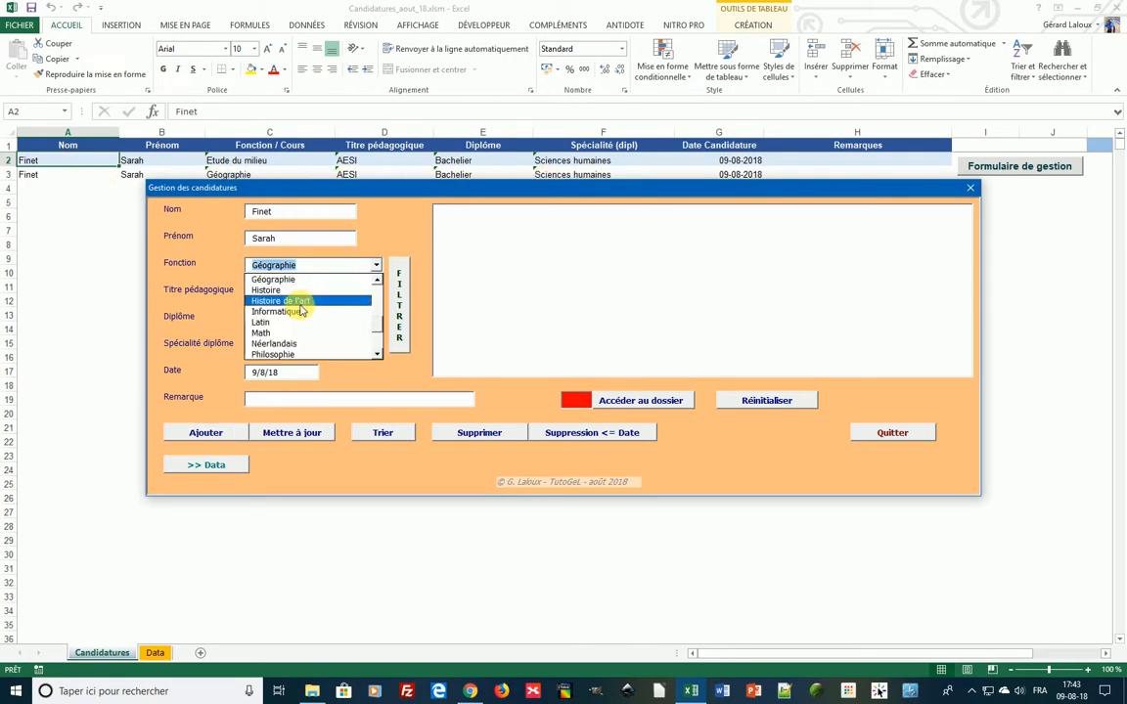
{"action": "left_click", "coordinate": [278, 291]}
{"action": "left_click", "coordinate": [223, 437]}
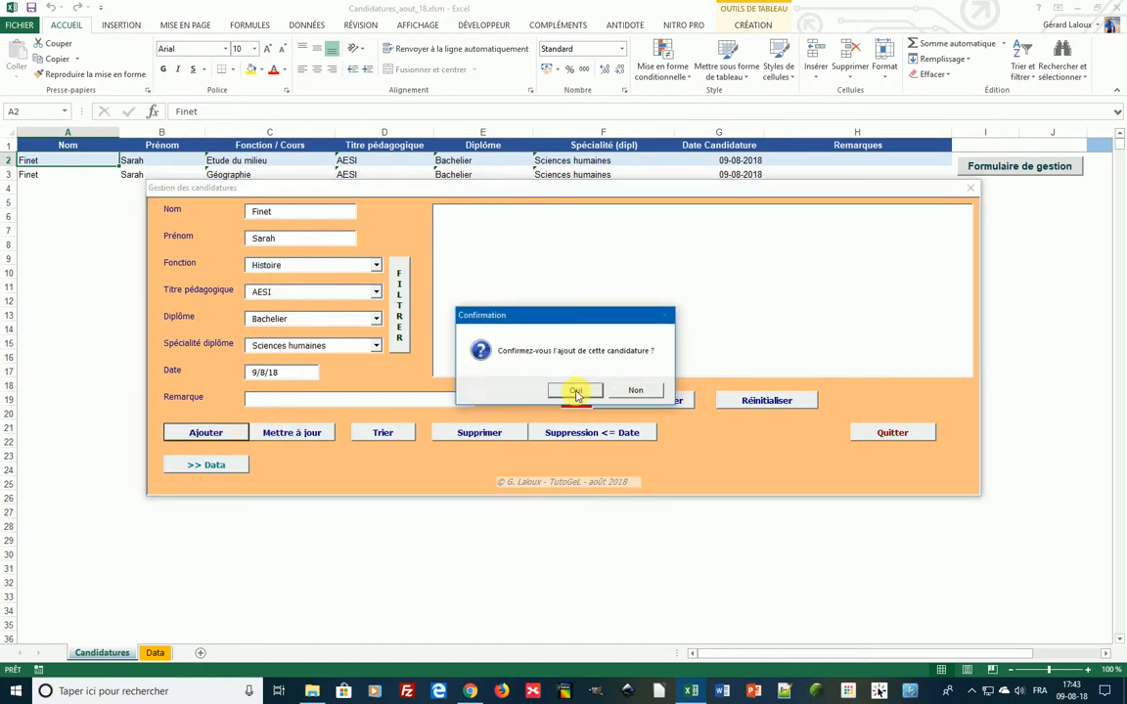
{"action": "left_click", "coordinate": [576, 392]}
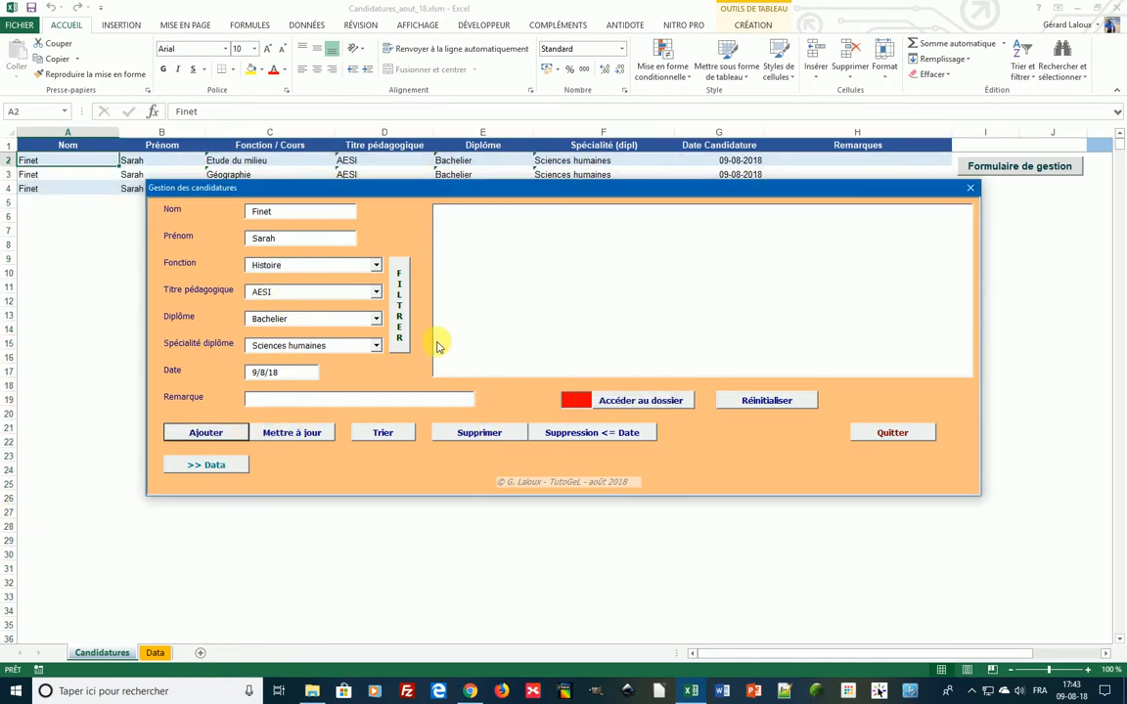
- Add a Sciences sociales candidature as row 5 and move the form to reveal the rows
{"action": "left_click", "coordinate": [376, 266]}
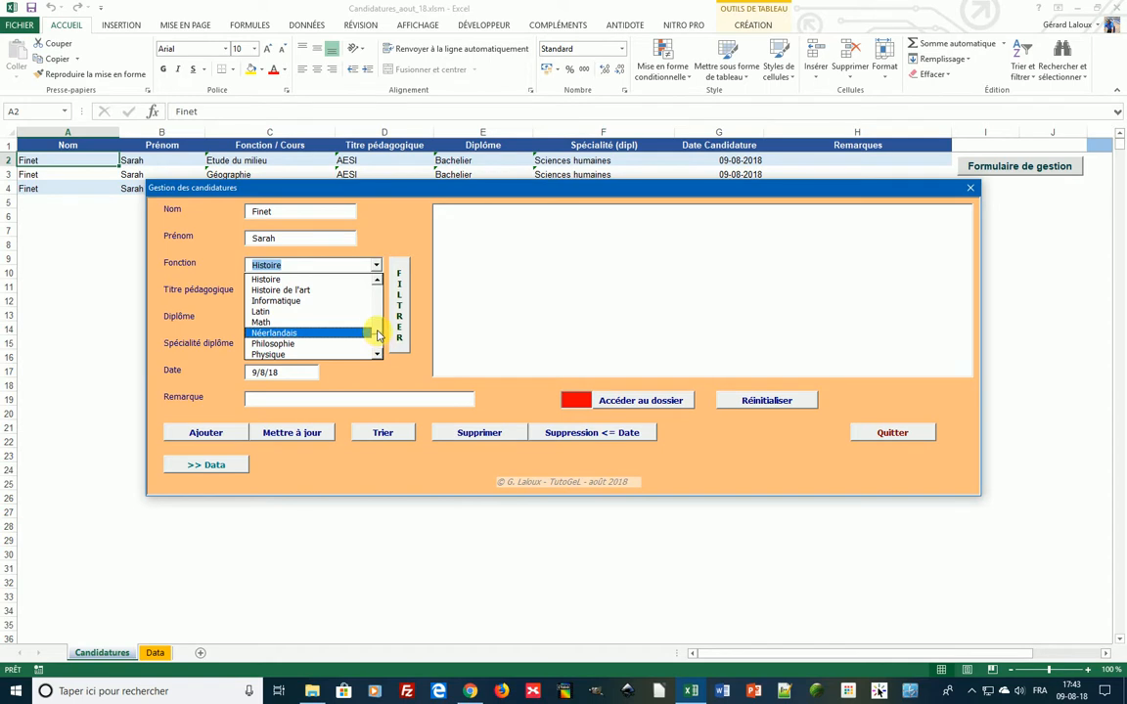
{"action": "scroll", "coordinate": [379, 344], "scroll_direction": "down", "scroll_amount": 2}
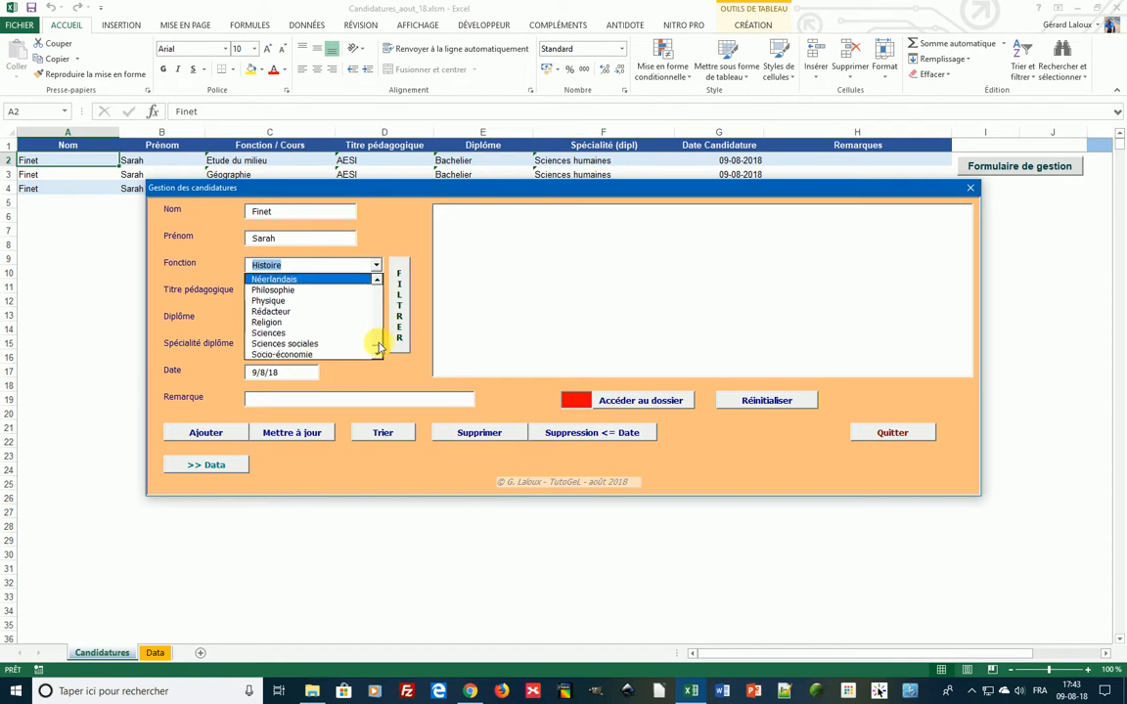
{"action": "left_click", "coordinate": [327, 344]}
{"action": "left_click", "coordinate": [217, 433]}
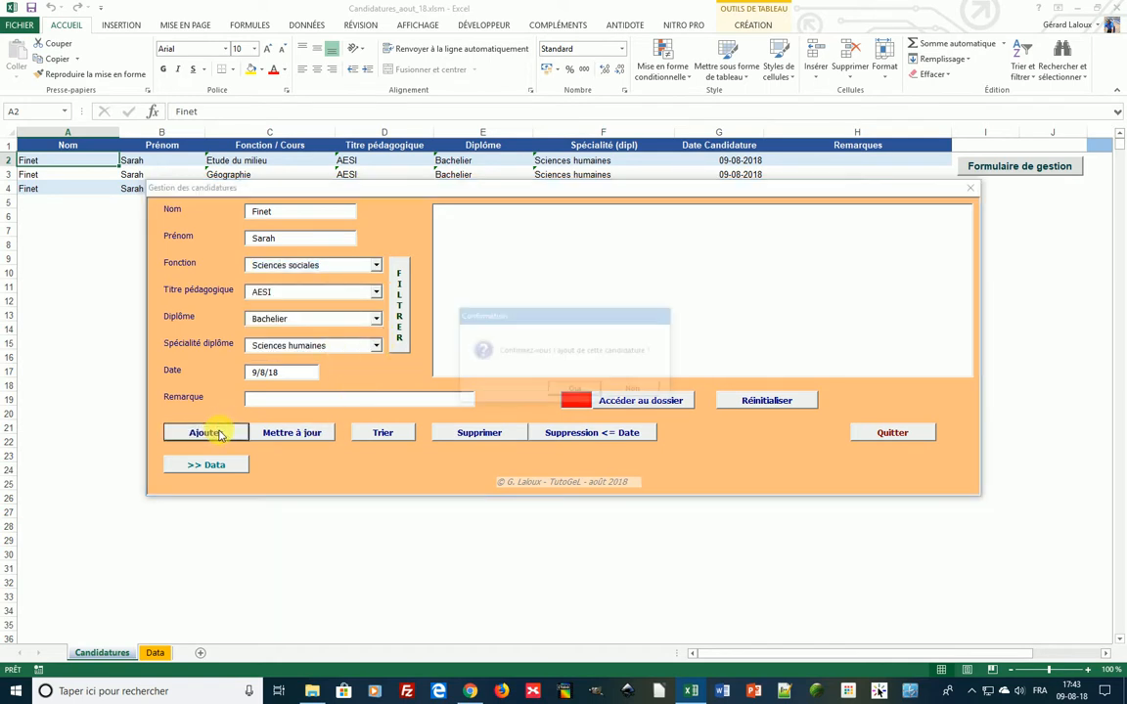
{"action": "left_click", "coordinate": [574, 388]}
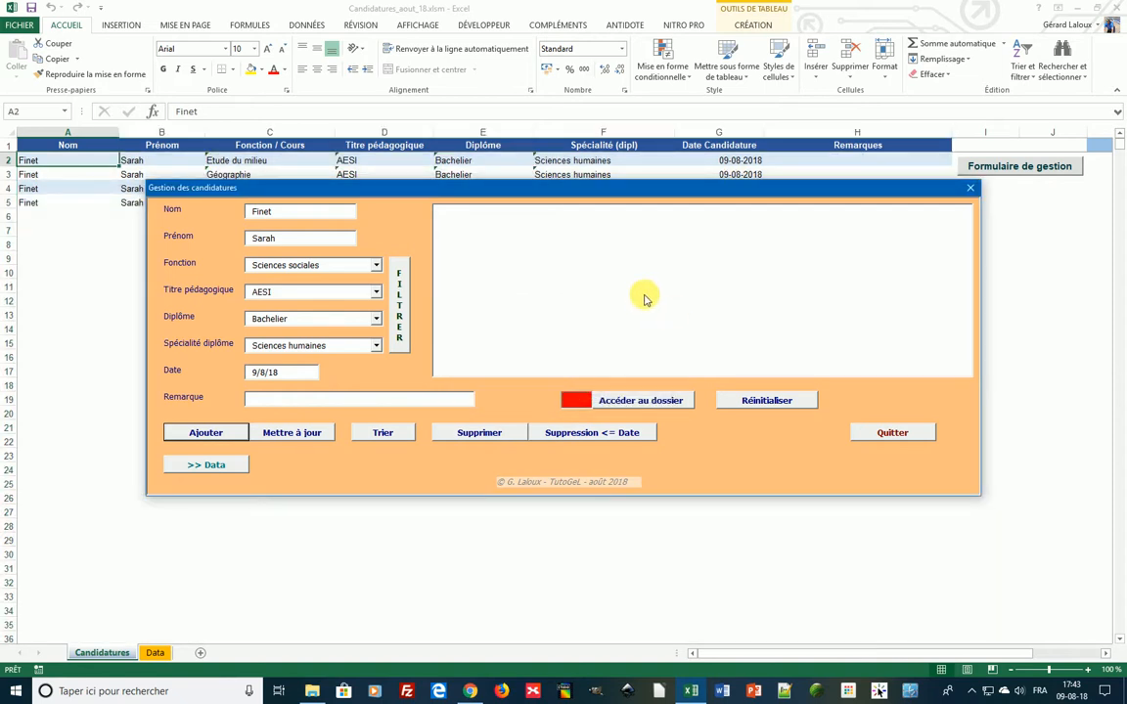
{"action": "left_click_drag", "start_coordinate": [629, 188], "coordinate": [667, 264]}
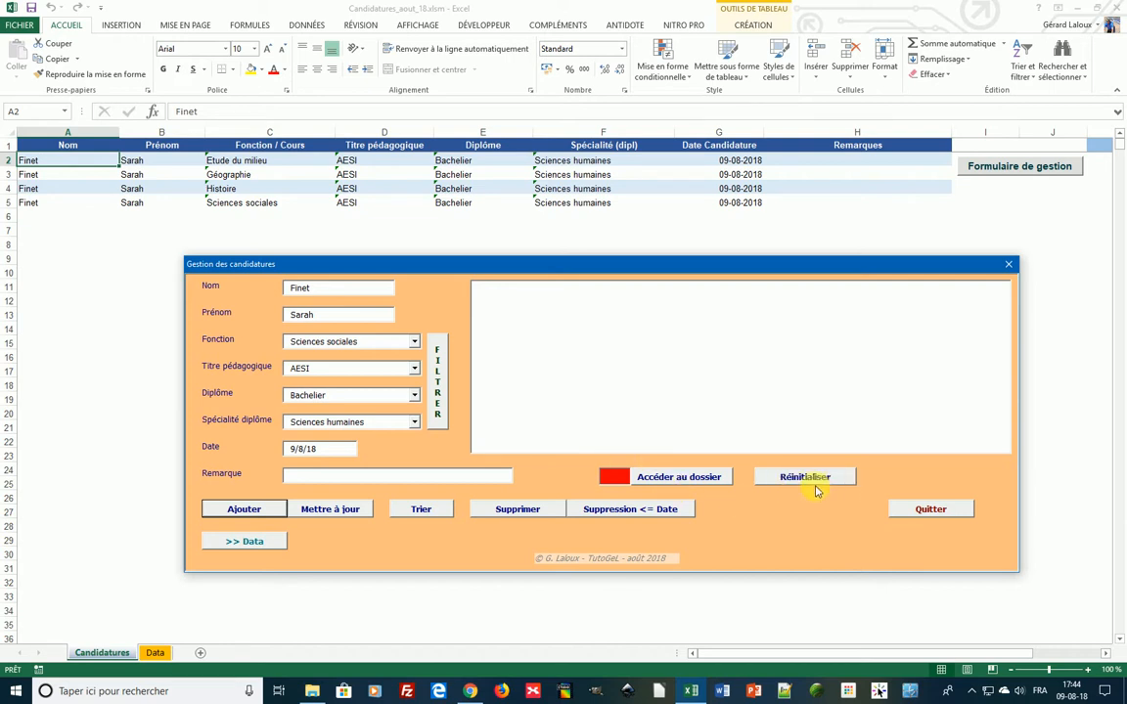
- Clear every field of the form with Réinitialiser
{"action": "left_click", "coordinate": [794, 477]}
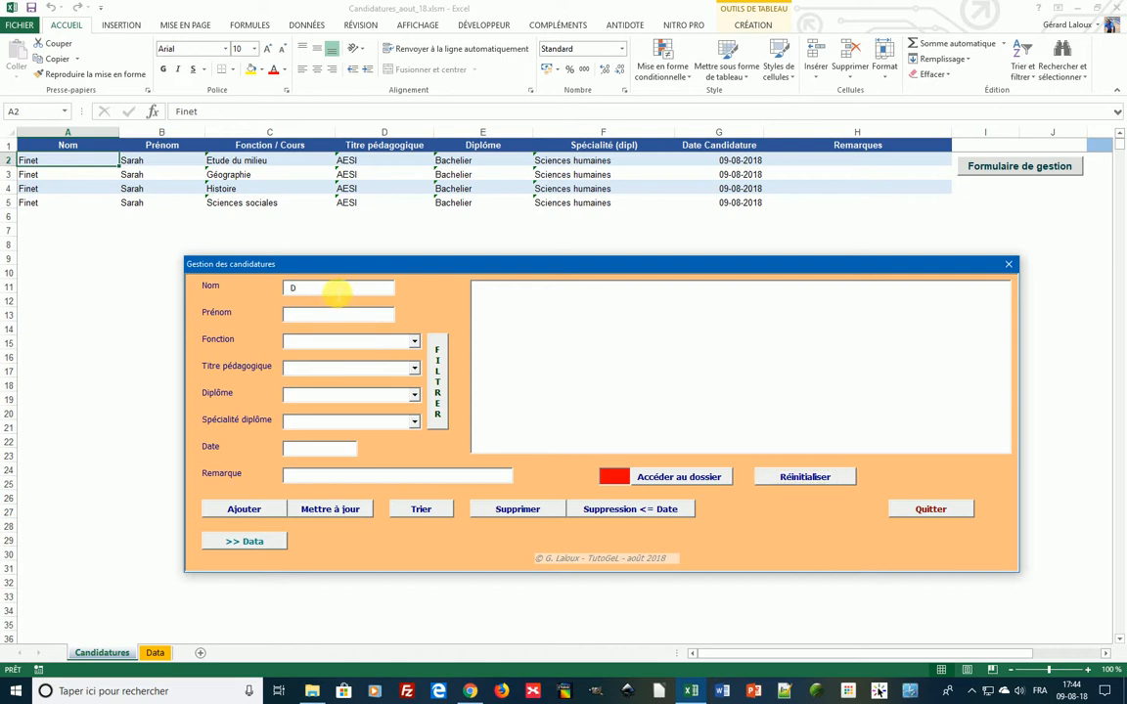
- Enter the second candidate's surname and first name, with Fonction Anglais and title AESS
{"action": "key", "text": "Tab"}
{"action": "left_click", "coordinate": [414, 342]}
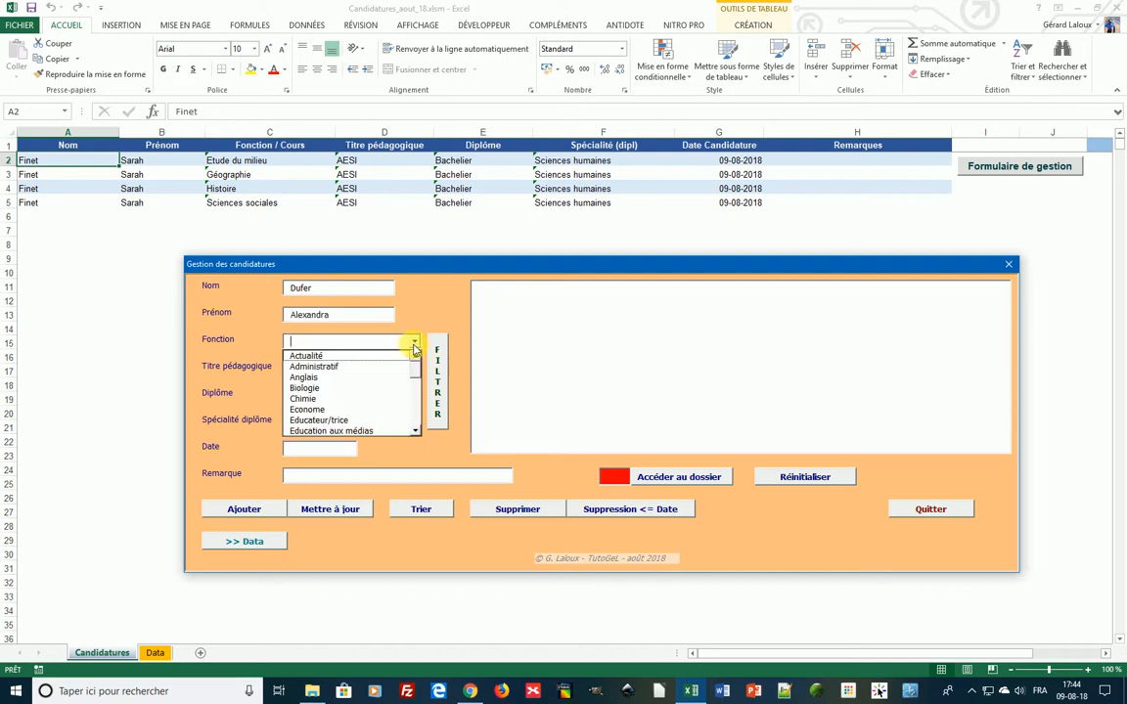
{"action": "left_click", "coordinate": [298, 377]}
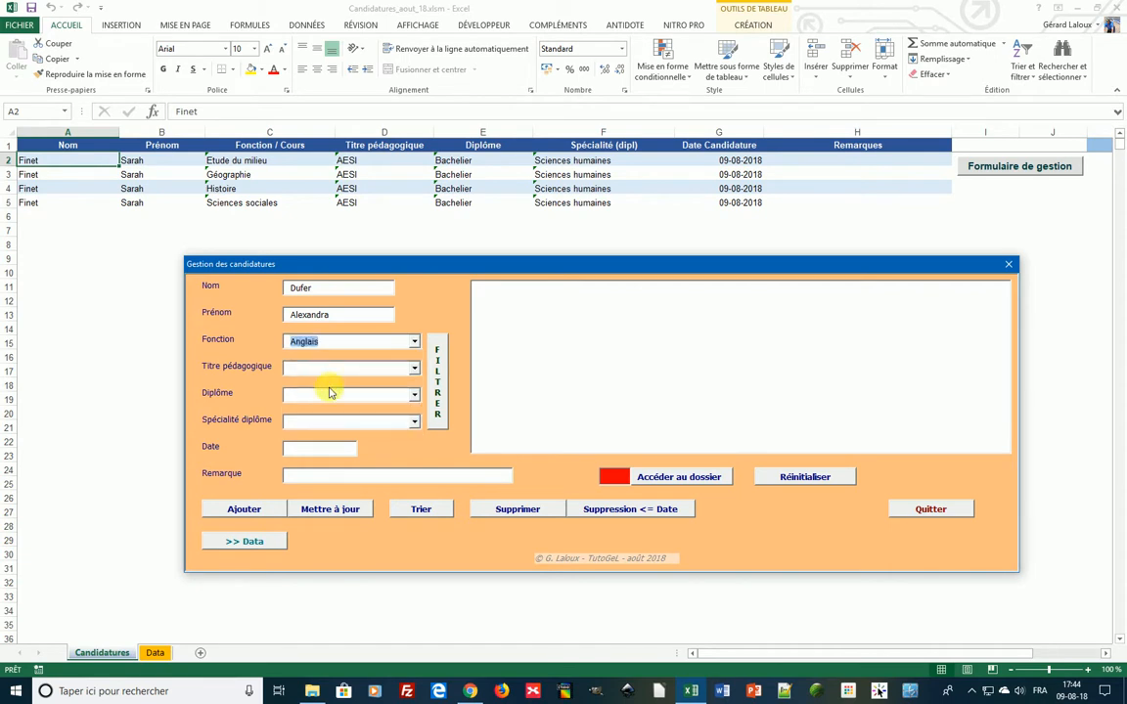
{"action": "left_click", "coordinate": [414, 370]}
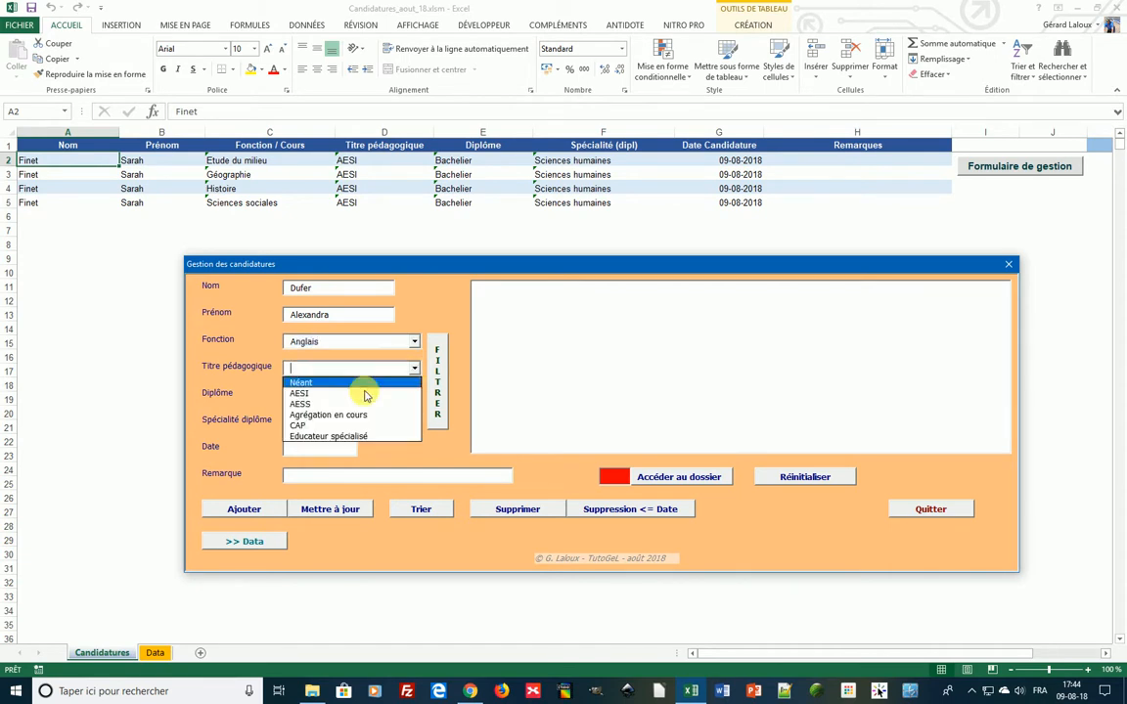
{"action": "left_click", "coordinate": [303, 399]}
- Set Diplôme to Licence / Master and Spécialité diplôme to Traduction
{"action": "left_click", "coordinate": [415, 395]}
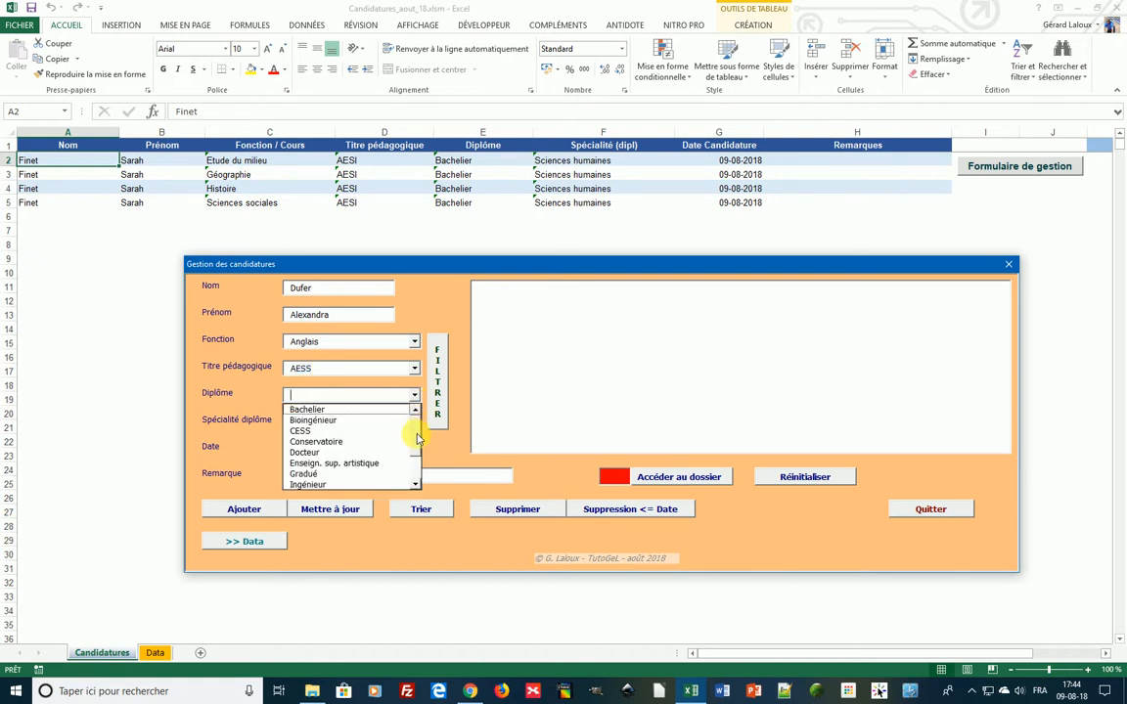
{"action": "scroll", "coordinate": [417, 439], "scroll_direction": "down", "scroll_amount": 4}
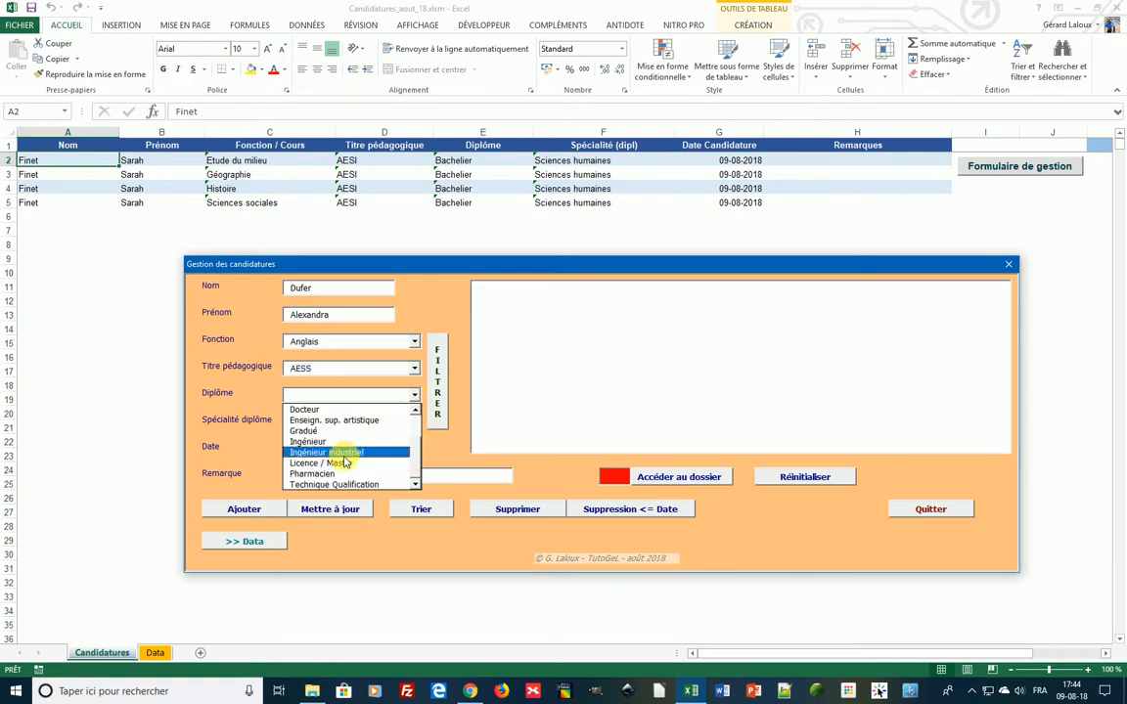
{"action": "left_click", "coordinate": [345, 462]}
{"action": "left_click", "coordinate": [415, 423]}
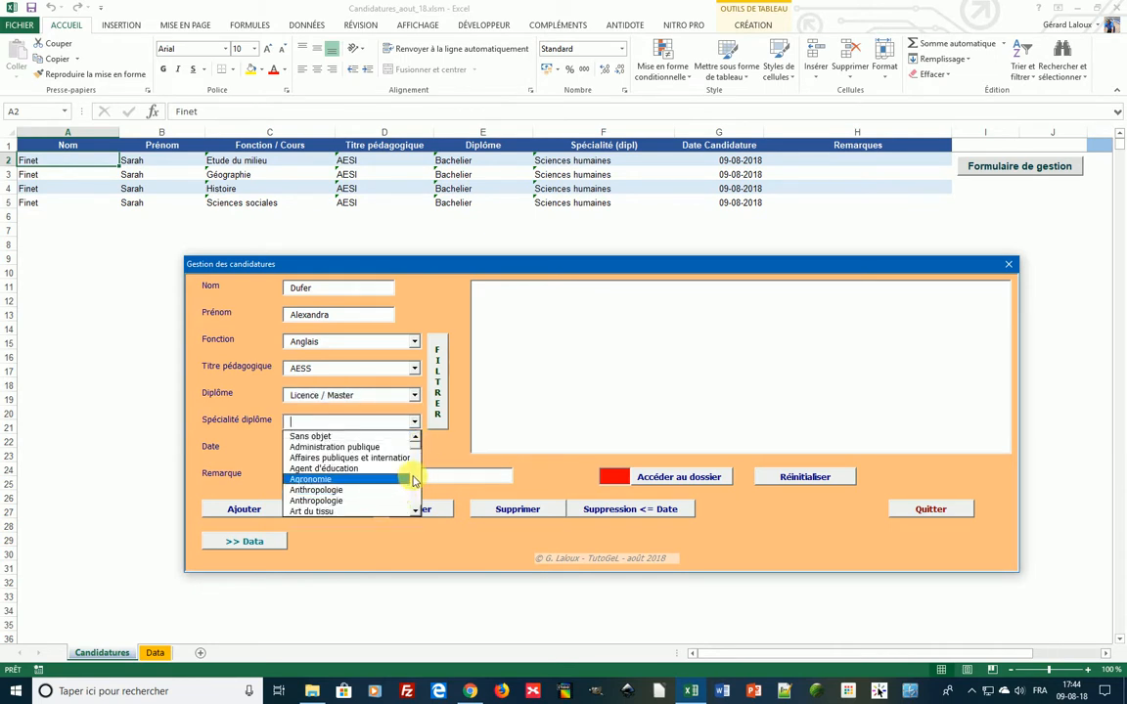
{"action": "scroll", "coordinate": [414, 480], "scroll_direction": "down", "scroll_amount": 3}
{"action": "scroll", "coordinate": [415, 464], "scroll_direction": "down", "scroll_amount": 5}
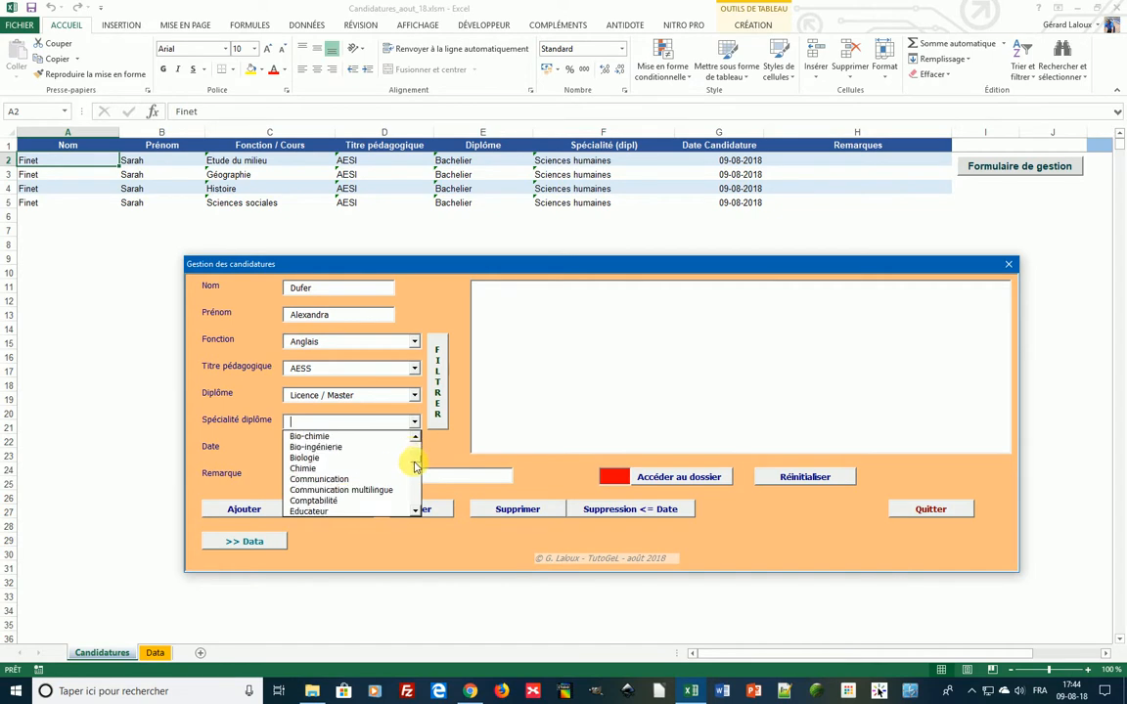
{"action": "scroll", "coordinate": [414, 474], "scroll_direction": "up", "scroll_amount": 4}
{"action": "scroll", "coordinate": [418, 477], "scroll_direction": "down", "scroll_amount": 7}
{"action": "scroll", "coordinate": [418, 484], "scroll_direction": "down", "scroll_amount": 8}
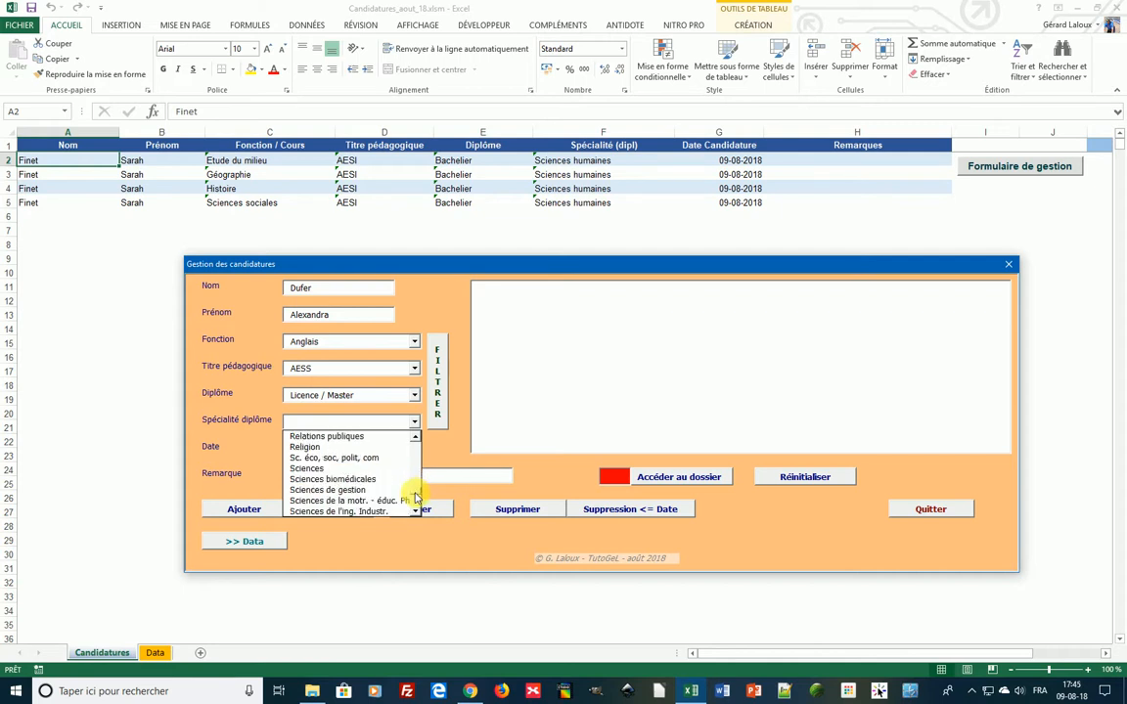
{"action": "scroll", "coordinate": [415, 499], "scroll_direction": "up", "scroll_amount": 1}
{"action": "scroll", "coordinate": [415, 504], "scroll_direction": "down", "scroll_amount": 5}
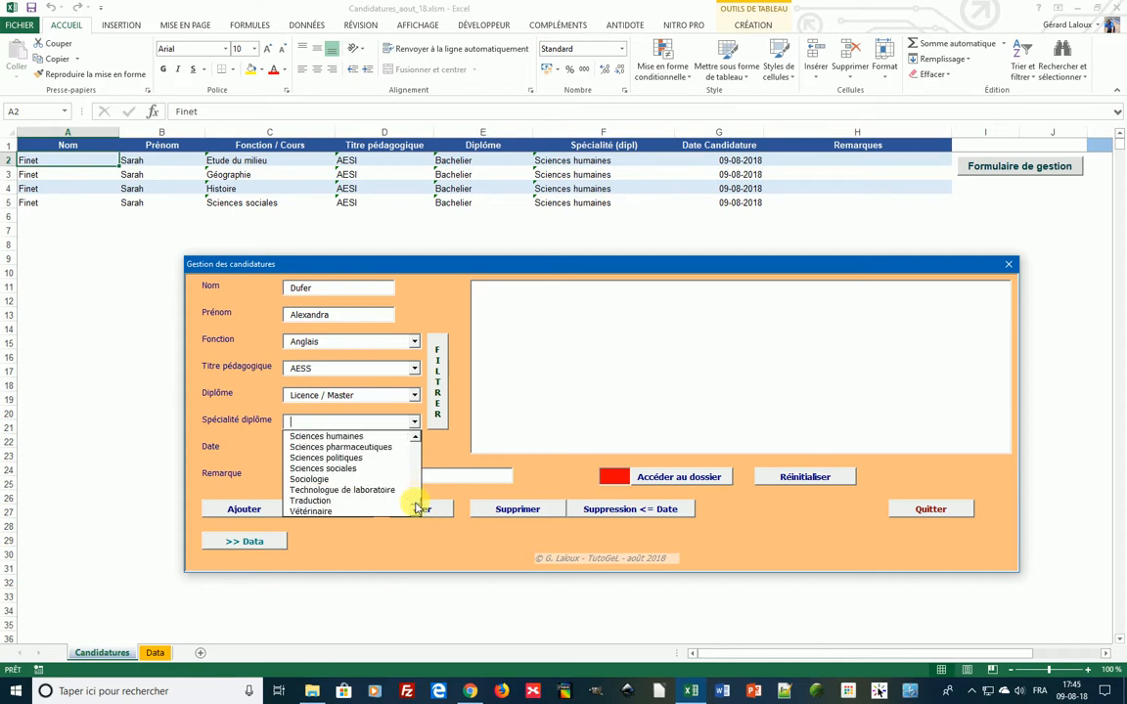
{"action": "left_click", "coordinate": [309, 500]}
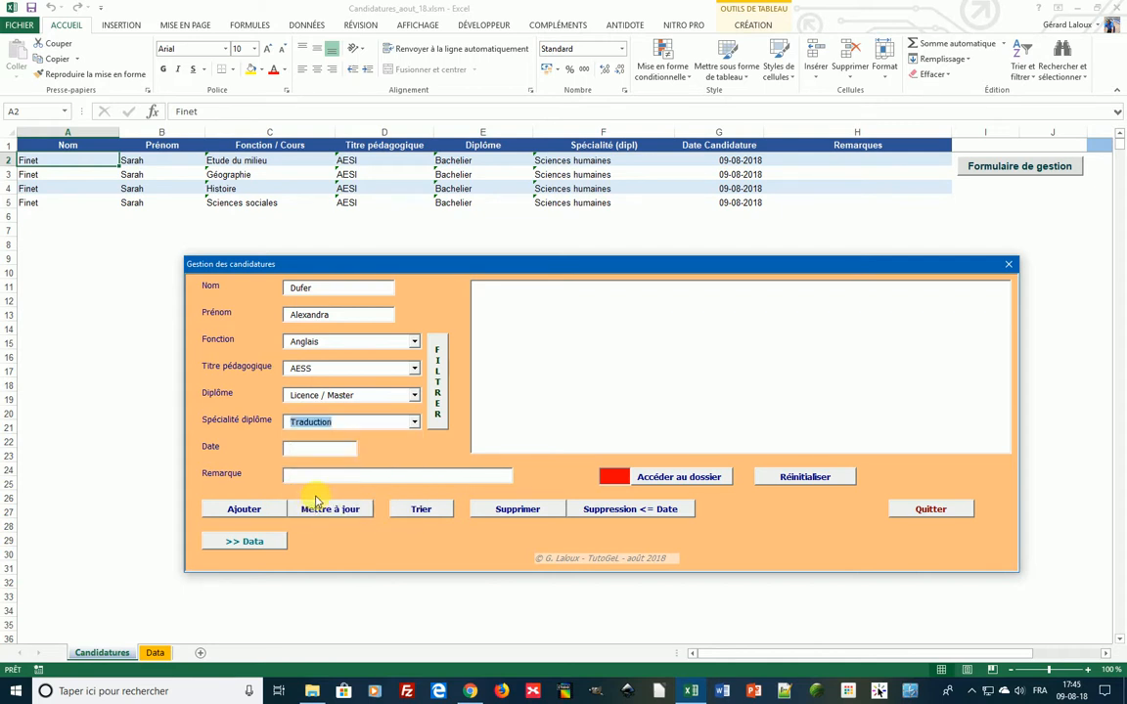
- Enter the date 12/07/18 and add the candidature as row 6, confirming with Oui
{"action": "left_click", "coordinate": [313, 453]}
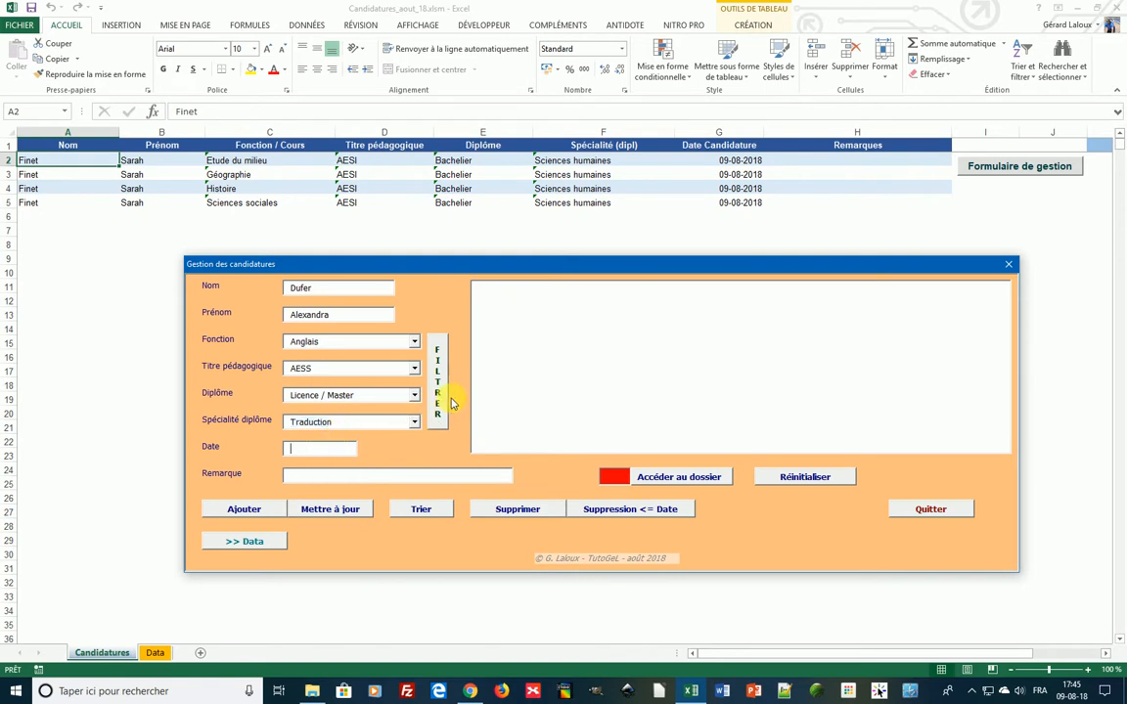
{"action": "type", "text": "12/07/18"}
{"action": "left_click", "coordinate": [235, 509]}
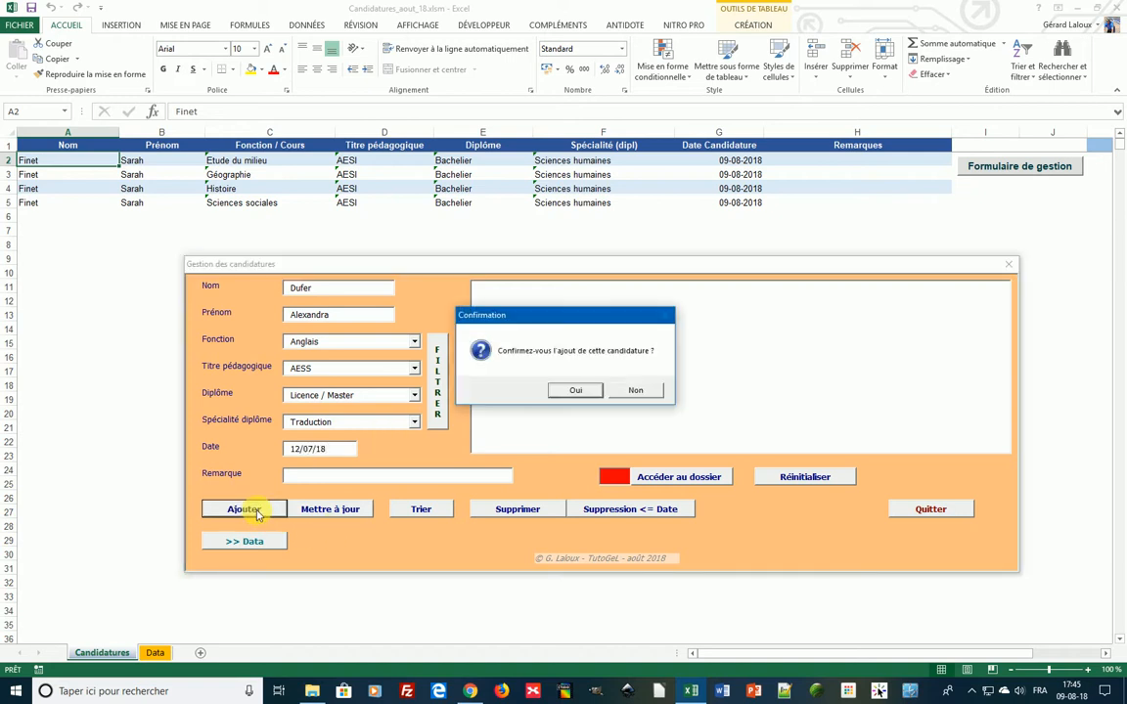
{"action": "left_click", "coordinate": [579, 388]}
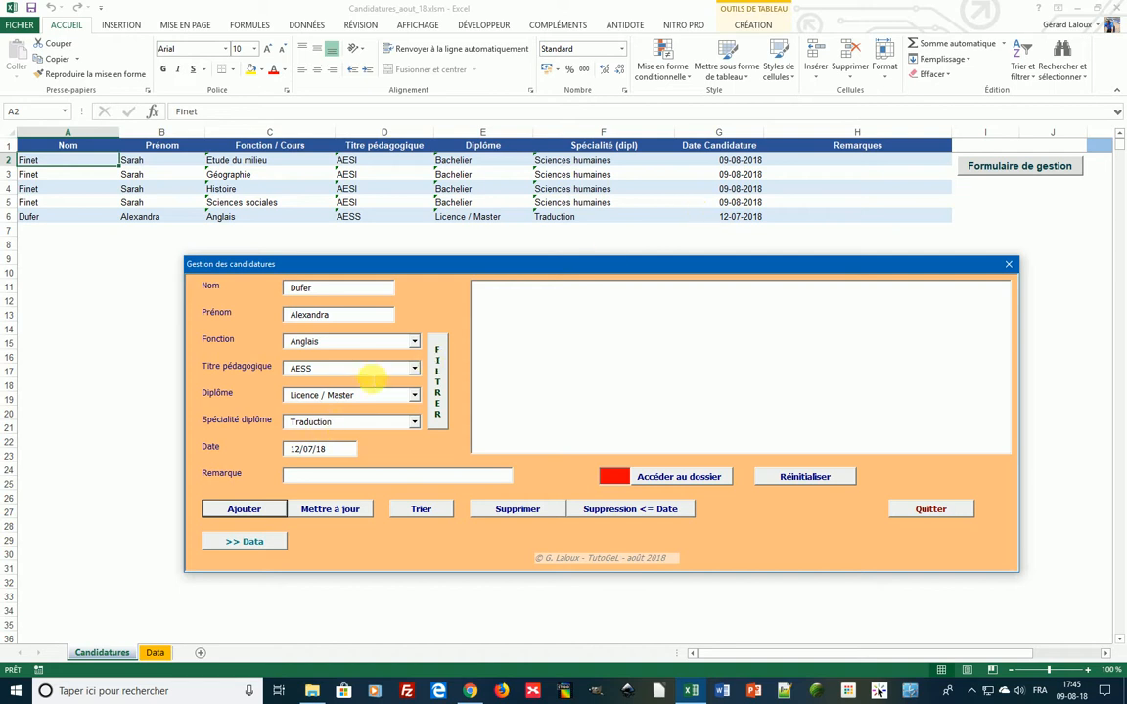
- Add an Espagnol candidature as row 7, then reset the form to empty
{"action": "left_click", "coordinate": [415, 342]}
{"action": "left_click", "coordinate": [419, 409]}
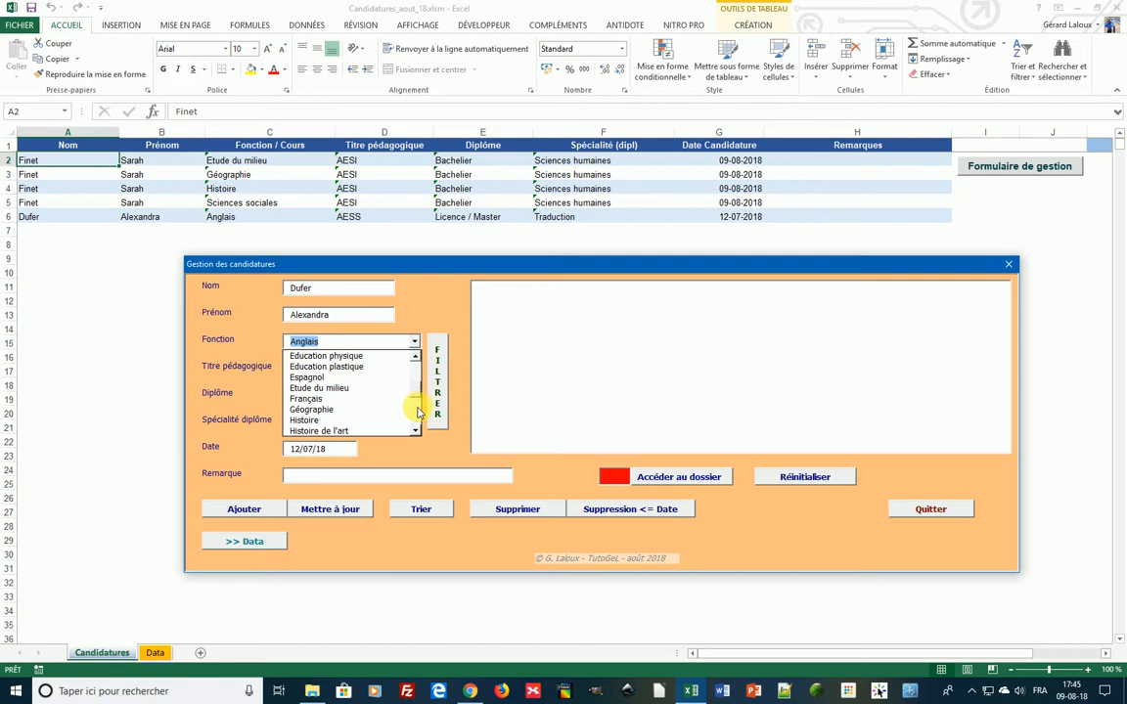
{"action": "left_click", "coordinate": [323, 378]}
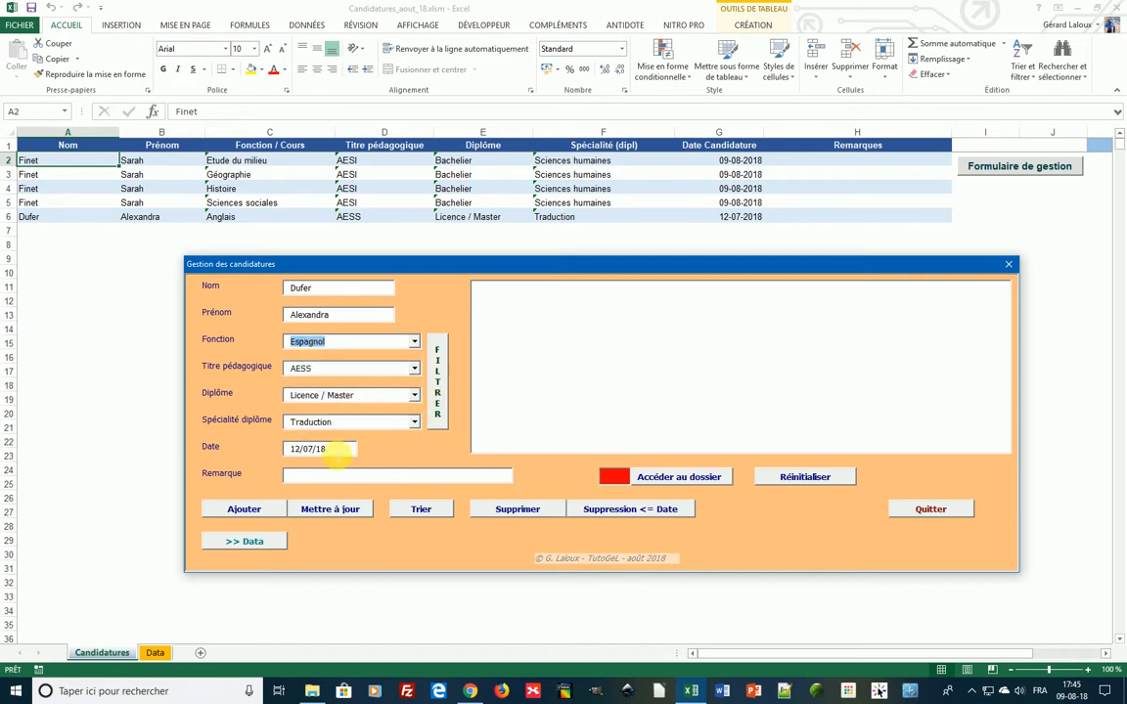
{"action": "left_click", "coordinate": [266, 509]}
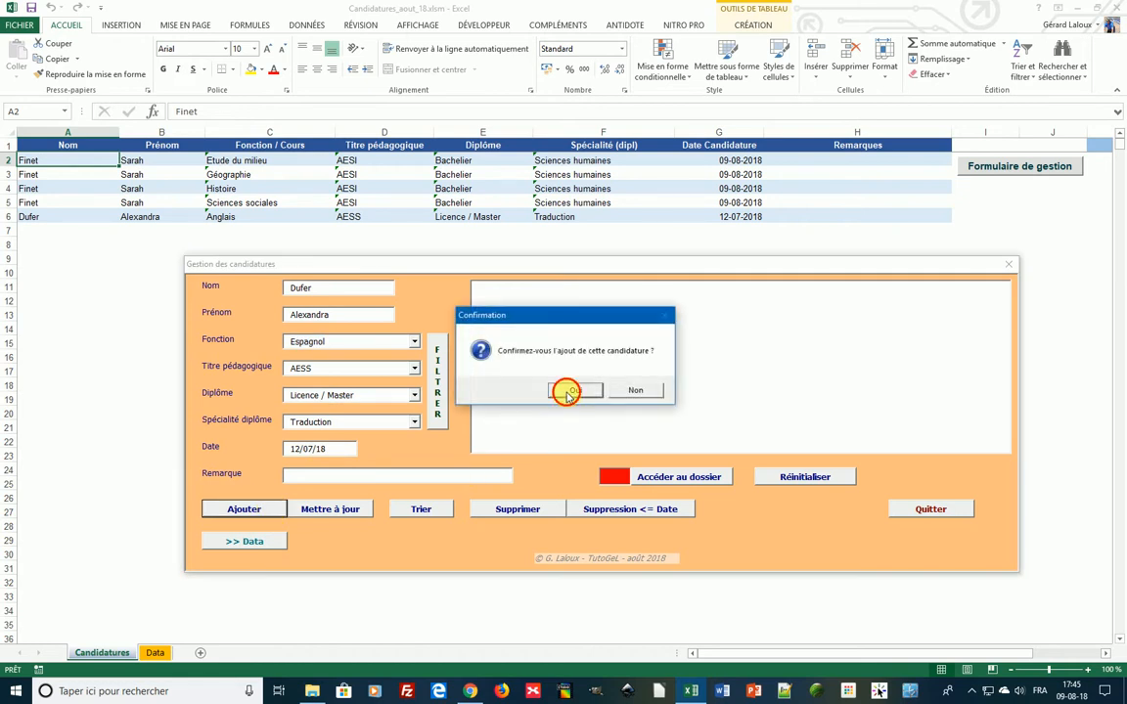
{"action": "left_click", "coordinate": [573, 391]}
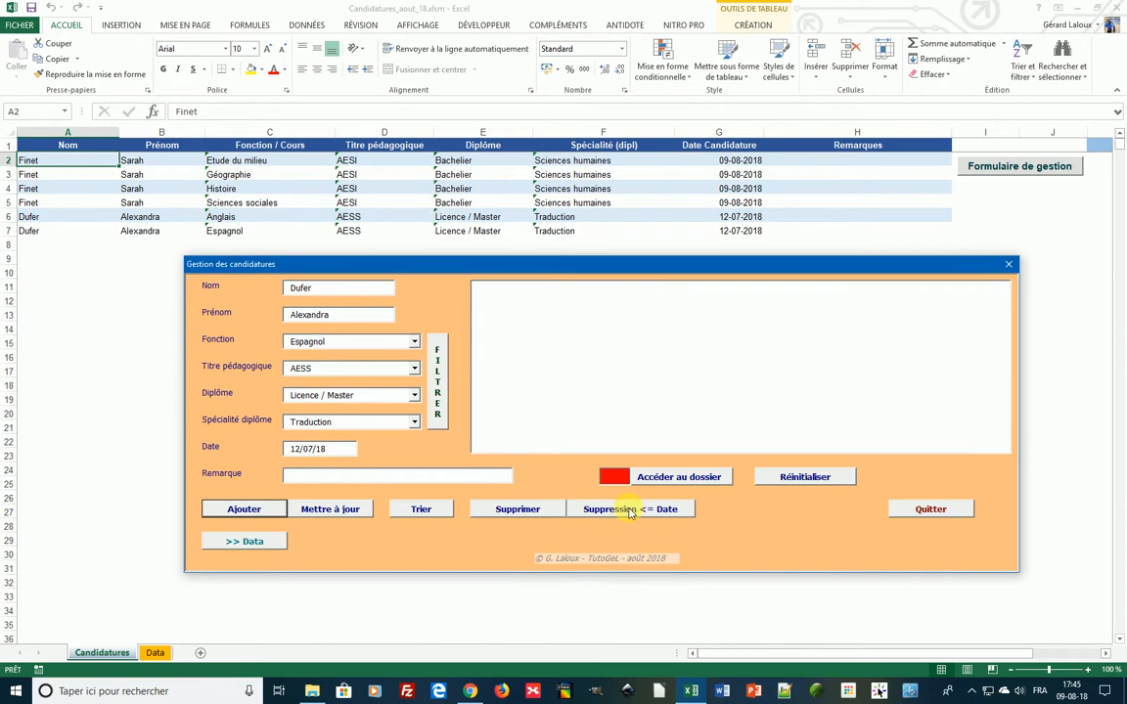
{"action": "left_click", "coordinate": [828, 478]}
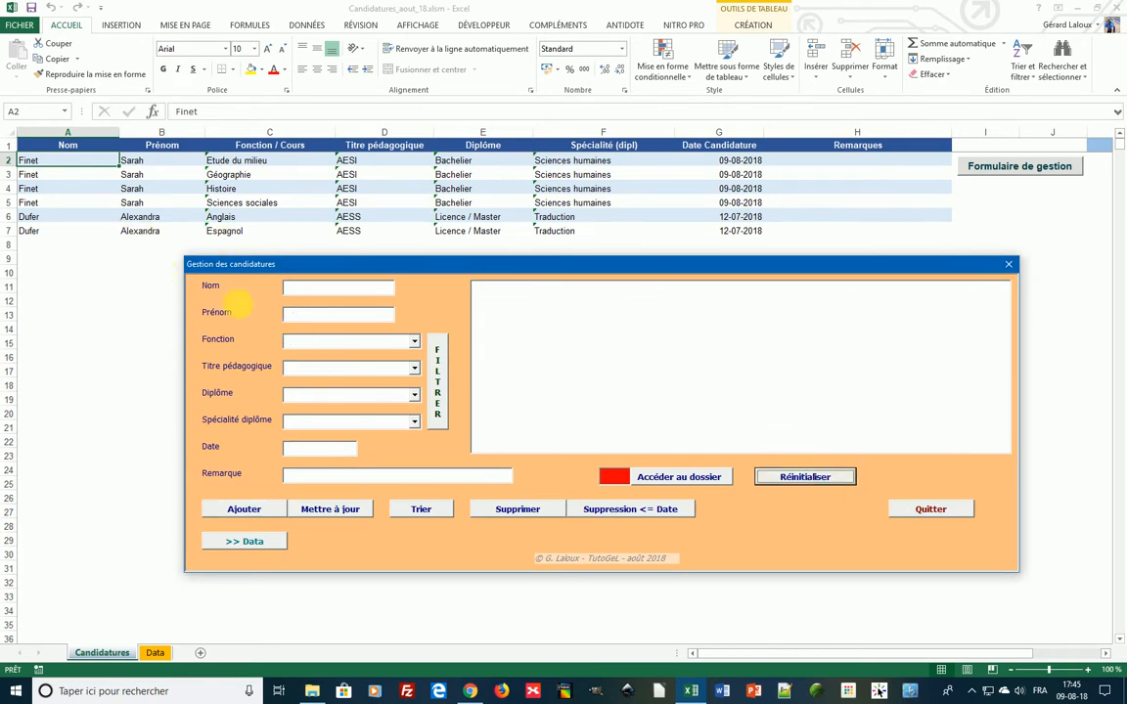
- Filter records by the surname's first letters, load the Anglais one, and change its date to 9/8/18
{"action": "left_click", "coordinate": [337, 288]}
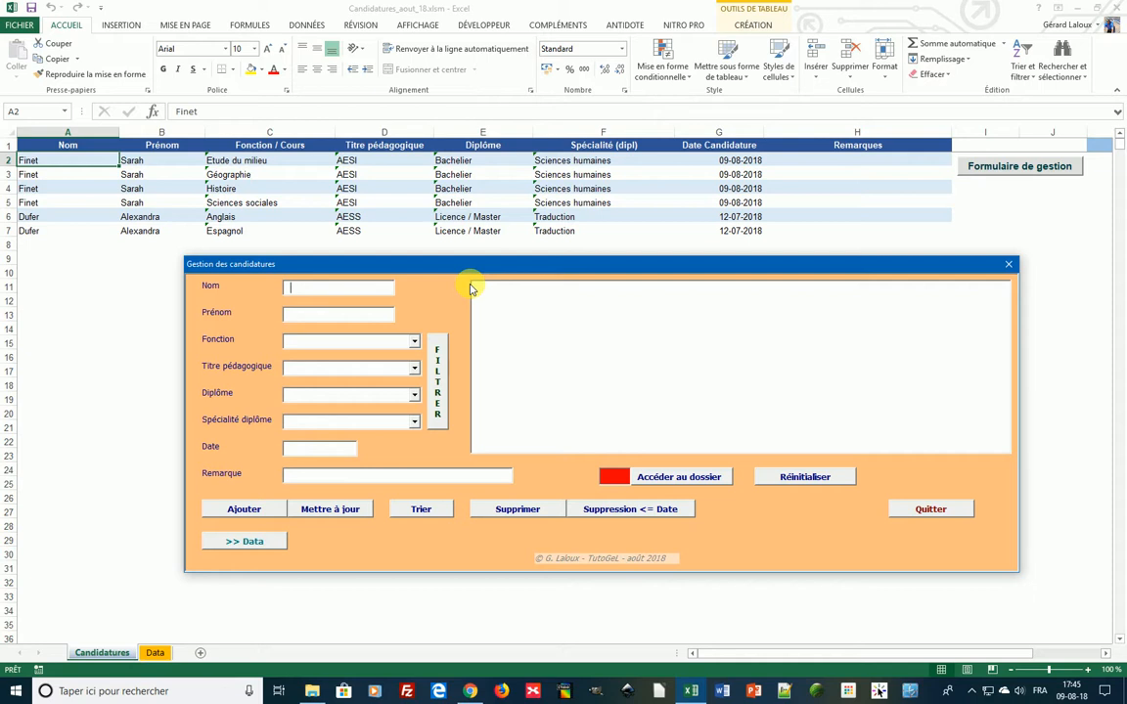
{"action": "type", "text": "du"}
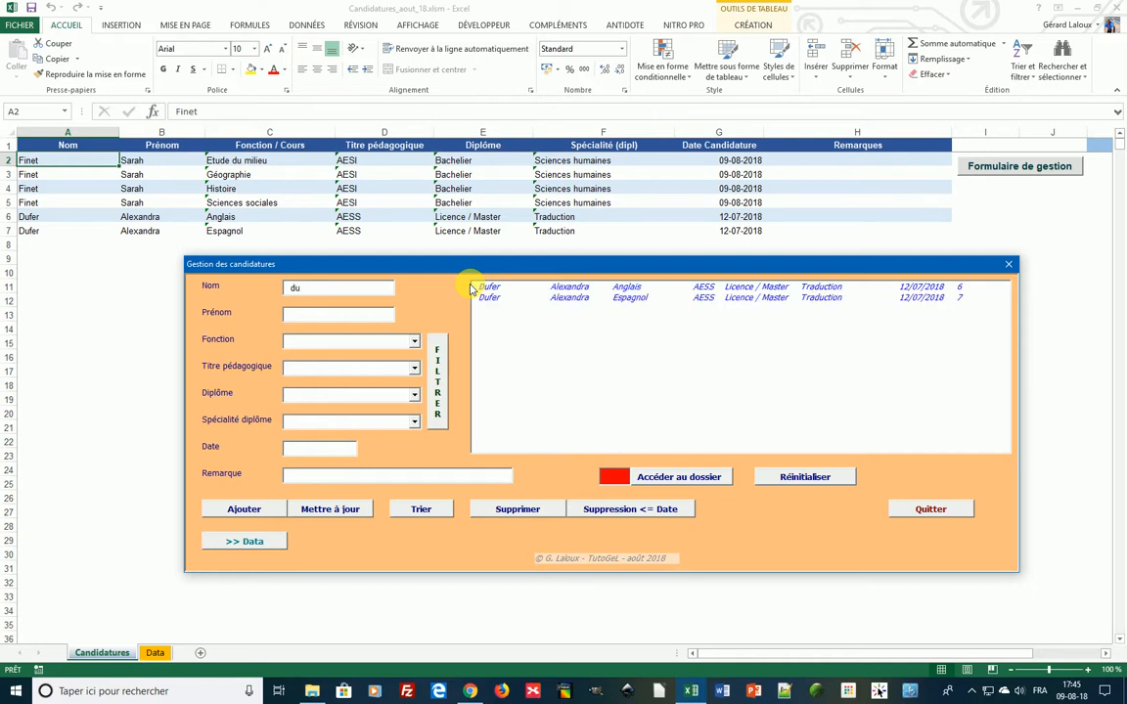
{"action": "left_click", "coordinate": [494, 290]}
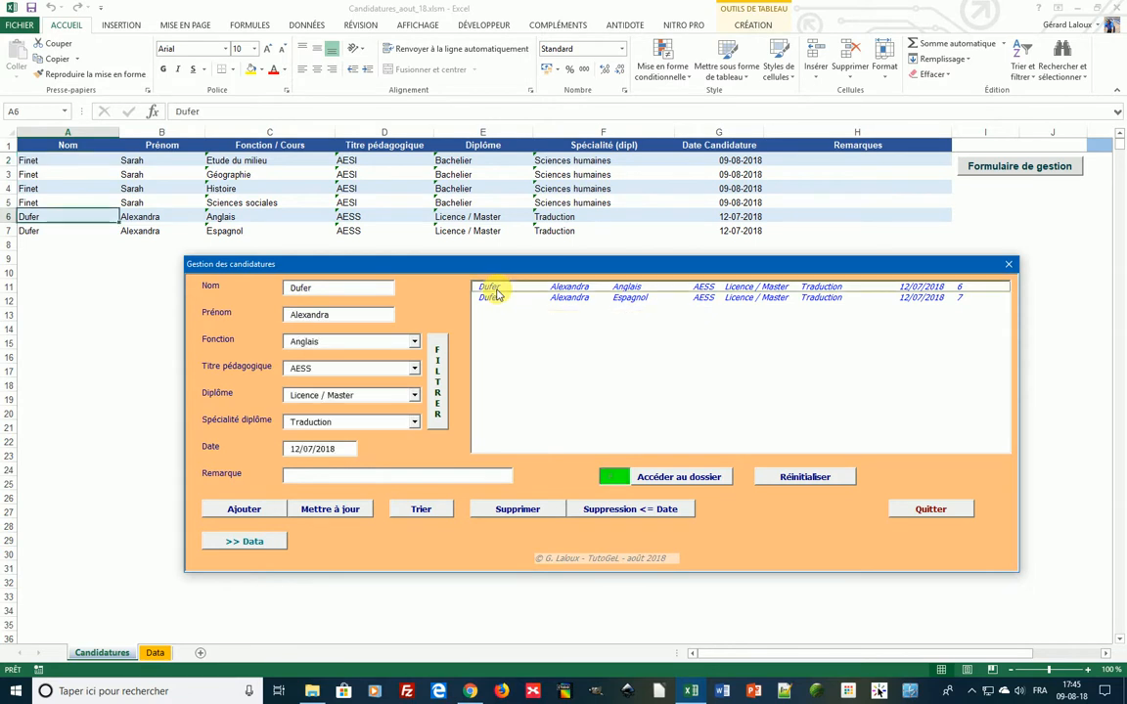
{"action": "double_click", "coordinate": [328, 448]}
{"action": "type", "text": "9/8/"}
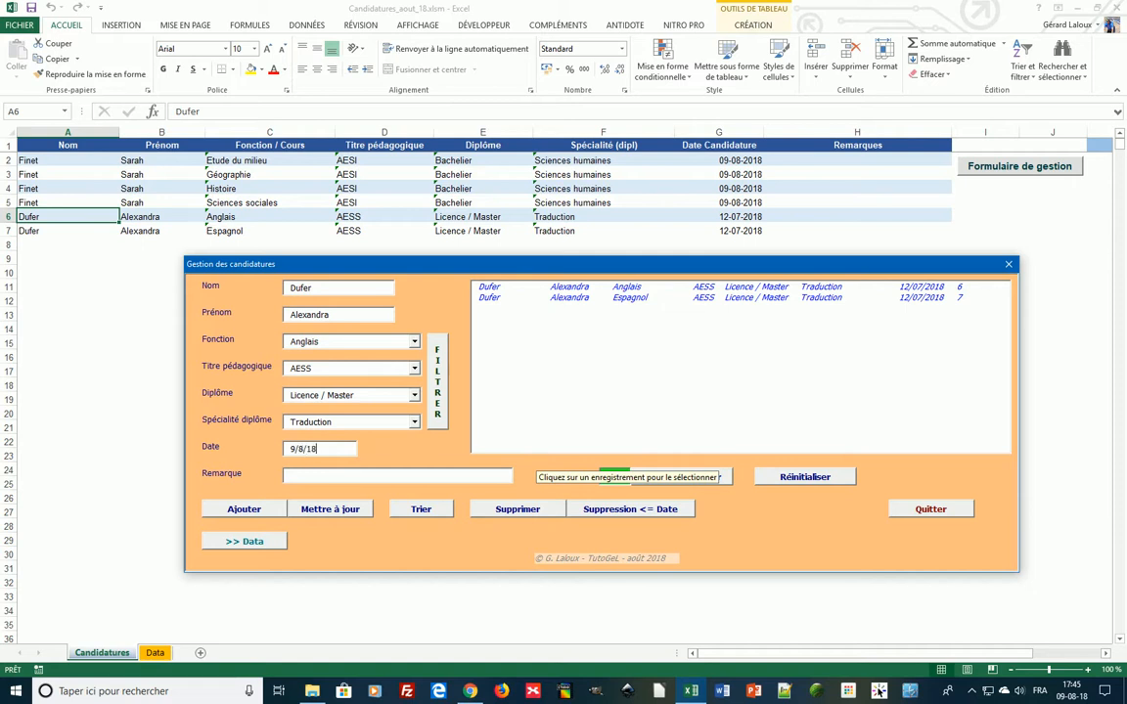
- Confirm the 09-08-2018 date on the Anglais record, then change the Espagnol record's date to 9/8/18
{"action": "left_click", "coordinate": [330, 514]}
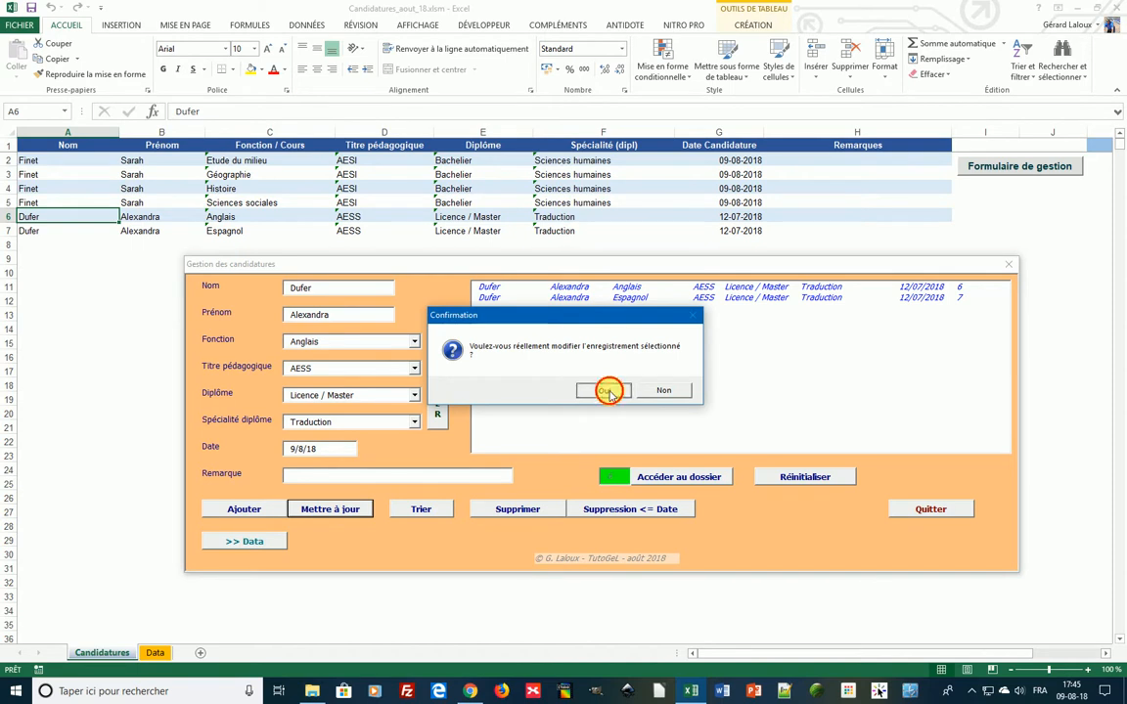
{"action": "left_click", "coordinate": [607, 392]}
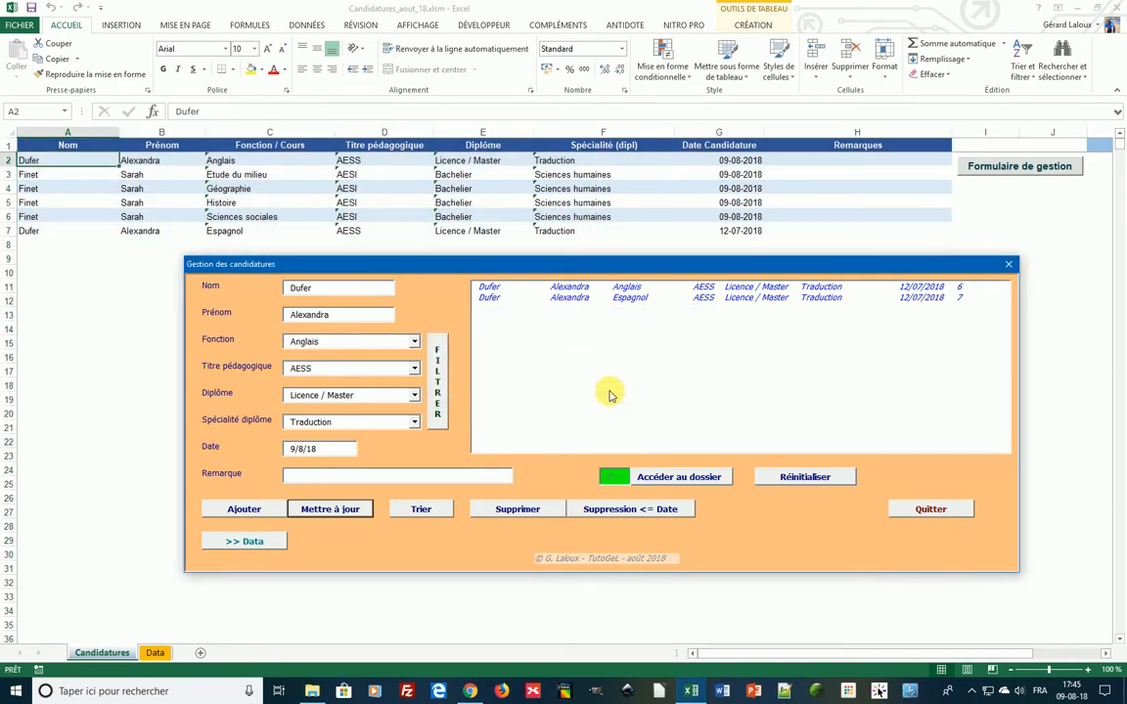
{"action": "left_click", "coordinate": [538, 297]}
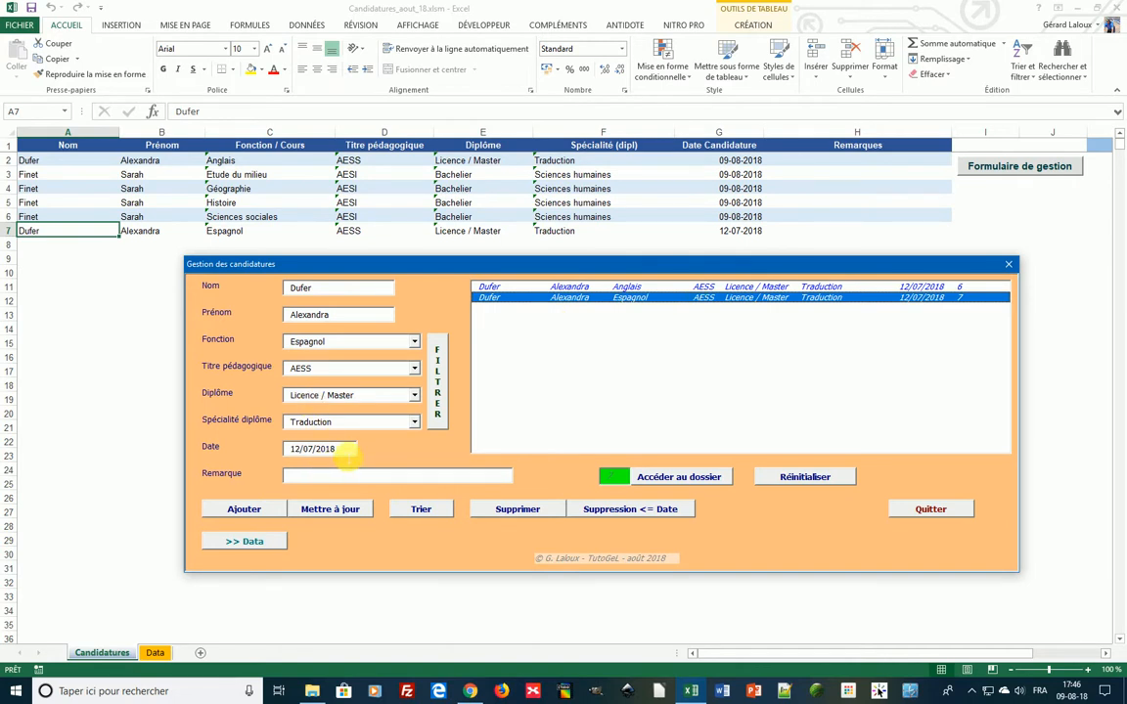
{"action": "left_click_drag", "start_coordinate": [348, 450], "coordinate": [262, 457]}
{"action": "type", "text": "9/"}
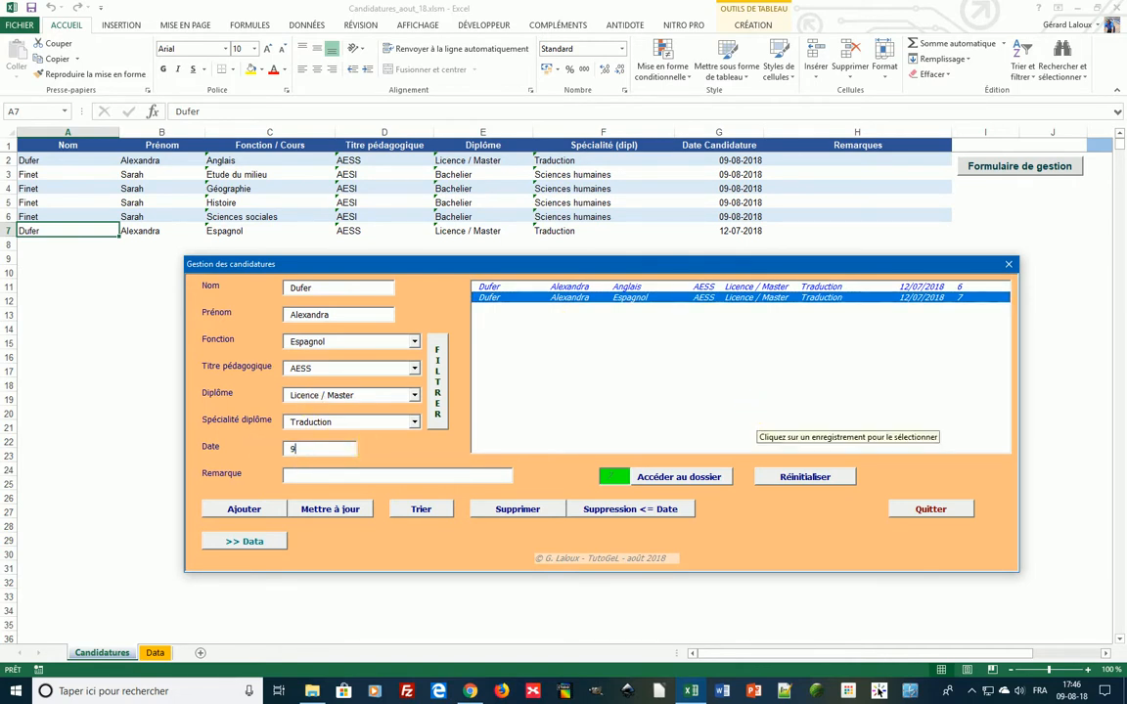
{"action": "type", "text": "8/18"}
{"action": "left_click", "coordinate": [347, 512]}
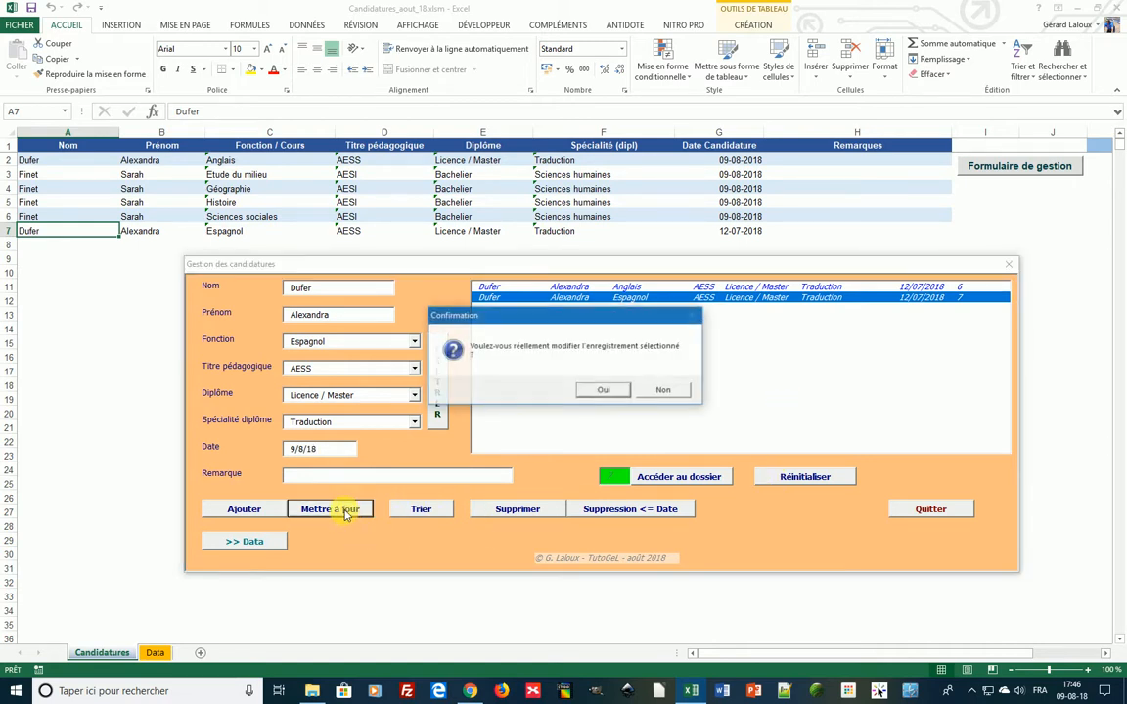
{"action": "left_click", "coordinate": [598, 389]}
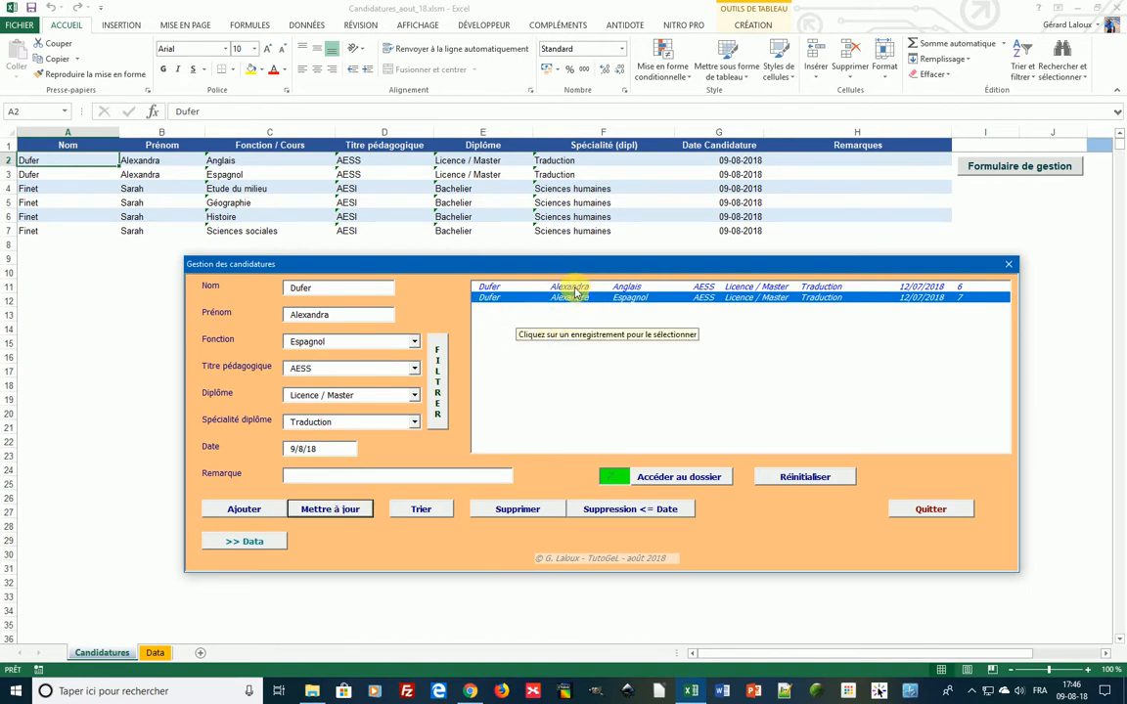
- List the first candidate's records and step through Etude du milieu, Géographie, Histoire and Sciences sociales
{"action": "left_click", "coordinate": [573, 289]}
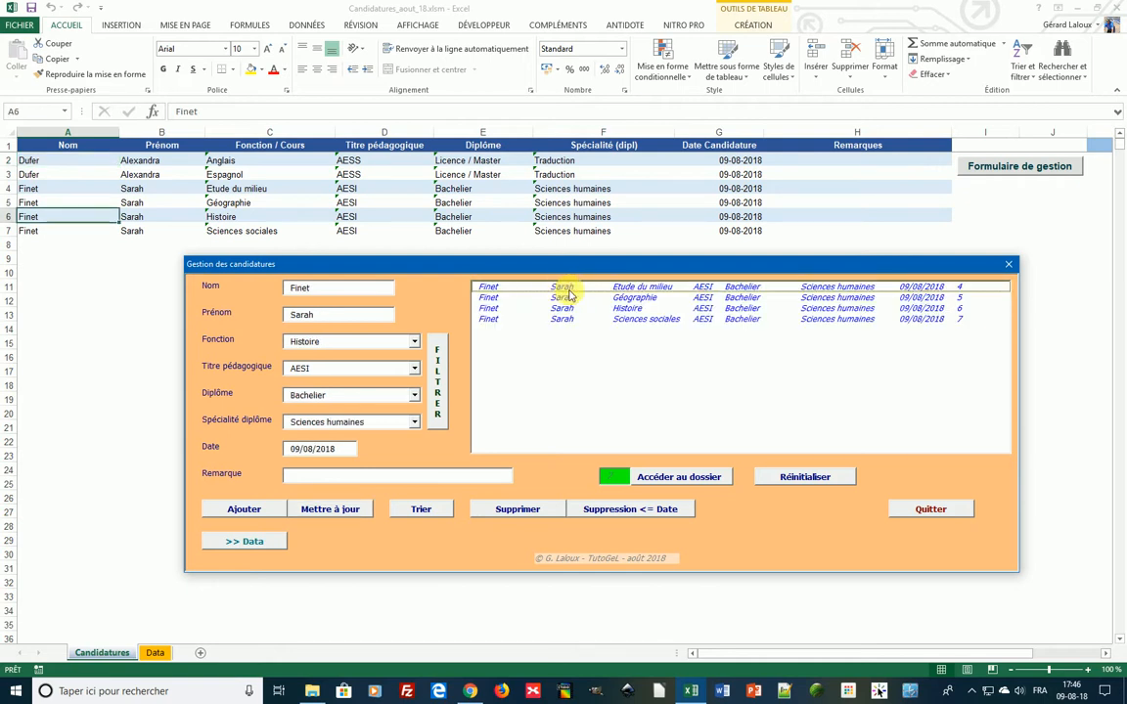
{"action": "left_click", "coordinate": [570, 289]}
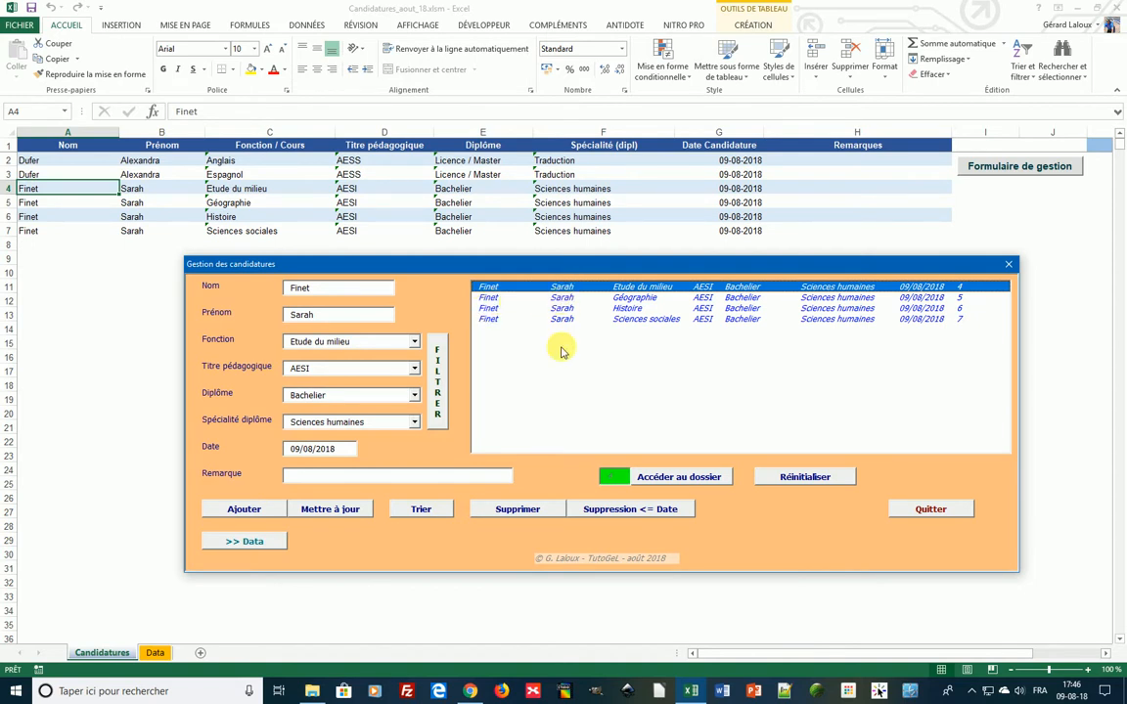
{"action": "left_click", "coordinate": [634, 297]}
{"action": "left_click", "coordinate": [638, 309]}
{"action": "left_click", "coordinate": [634, 319]}
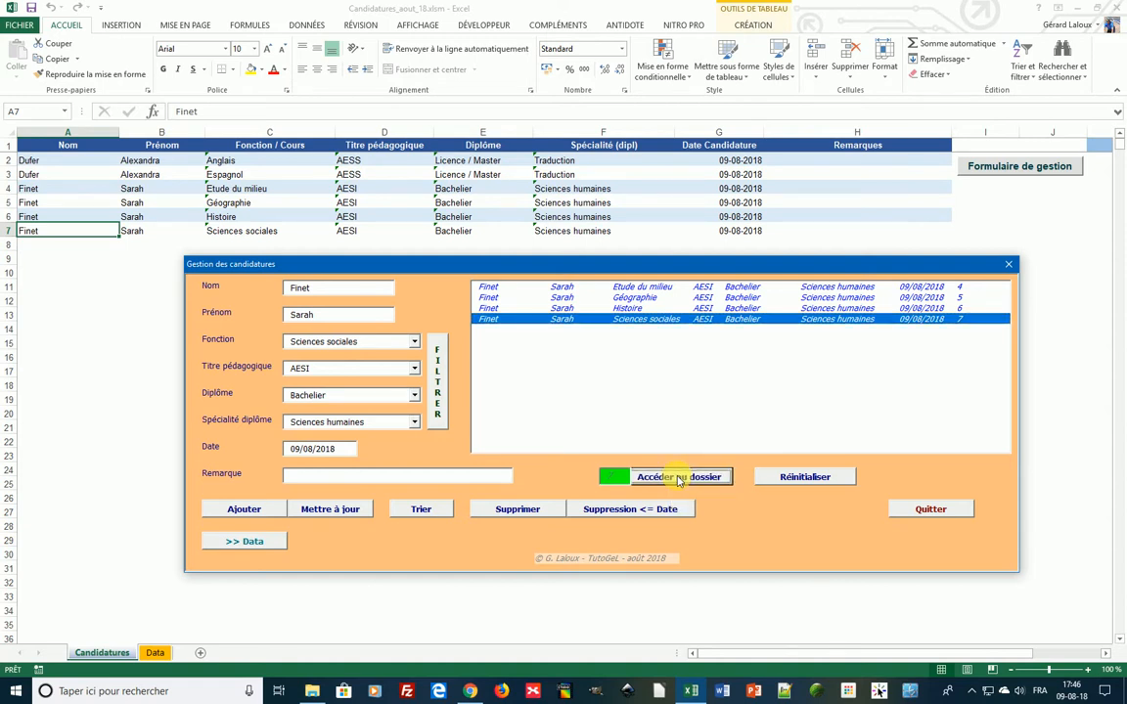
{"action": "left_click", "coordinate": [679, 479]}
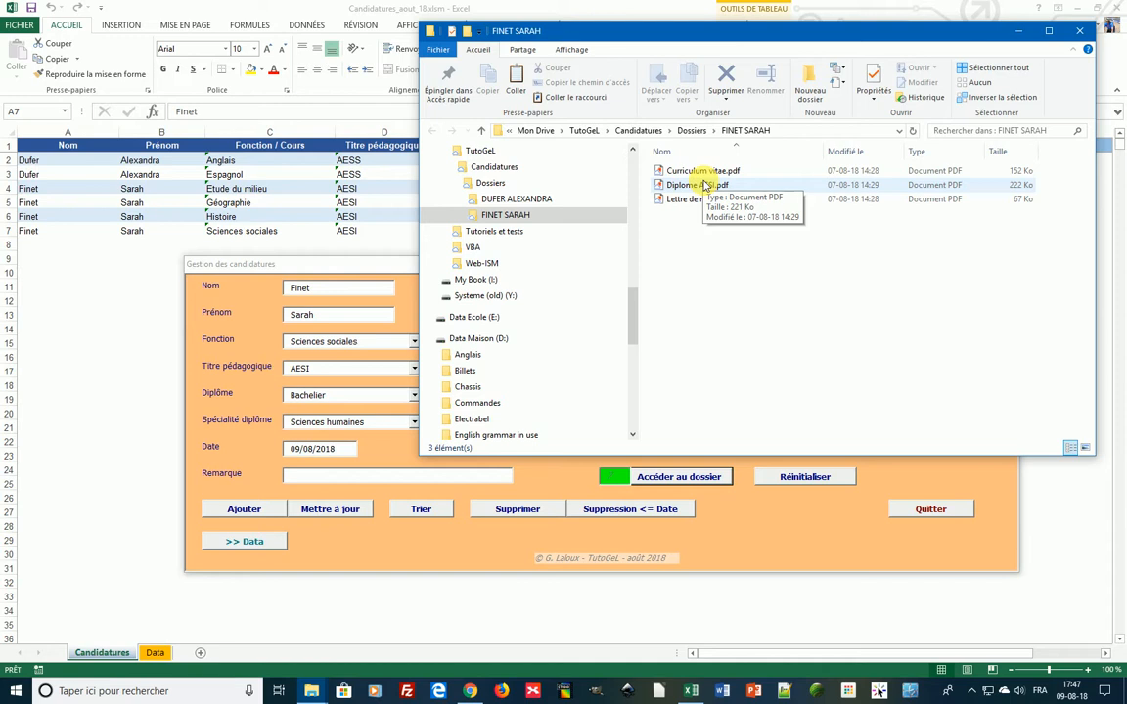
{"action": "left_click", "coordinate": [1079, 33]}
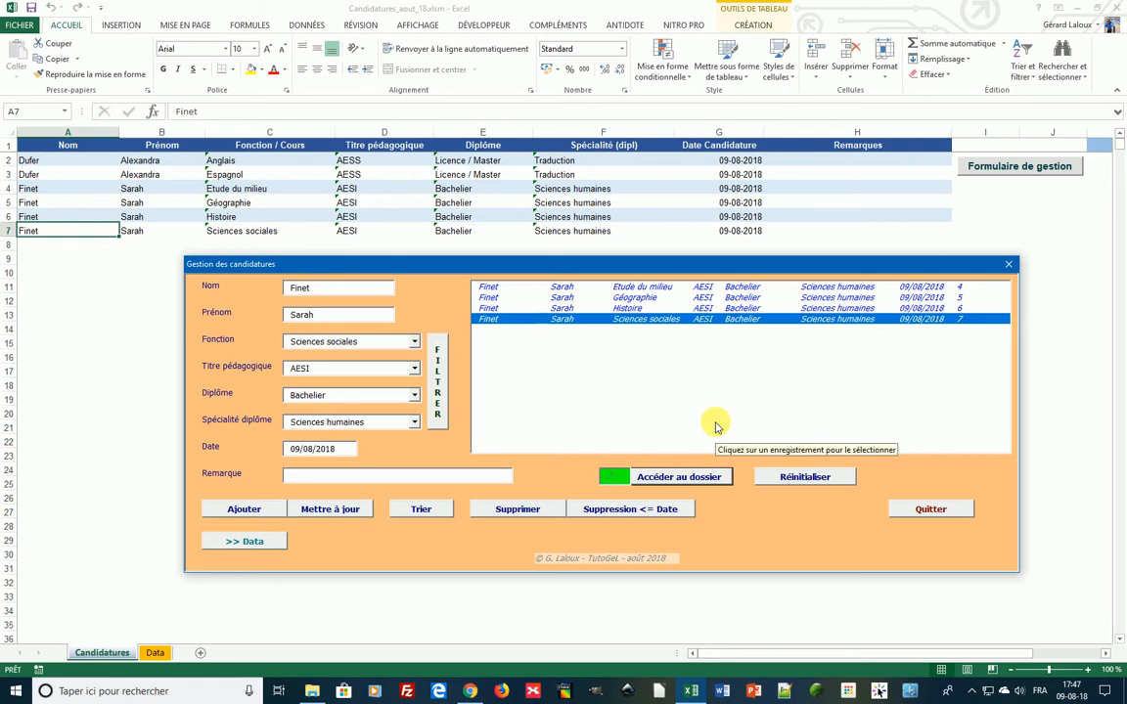